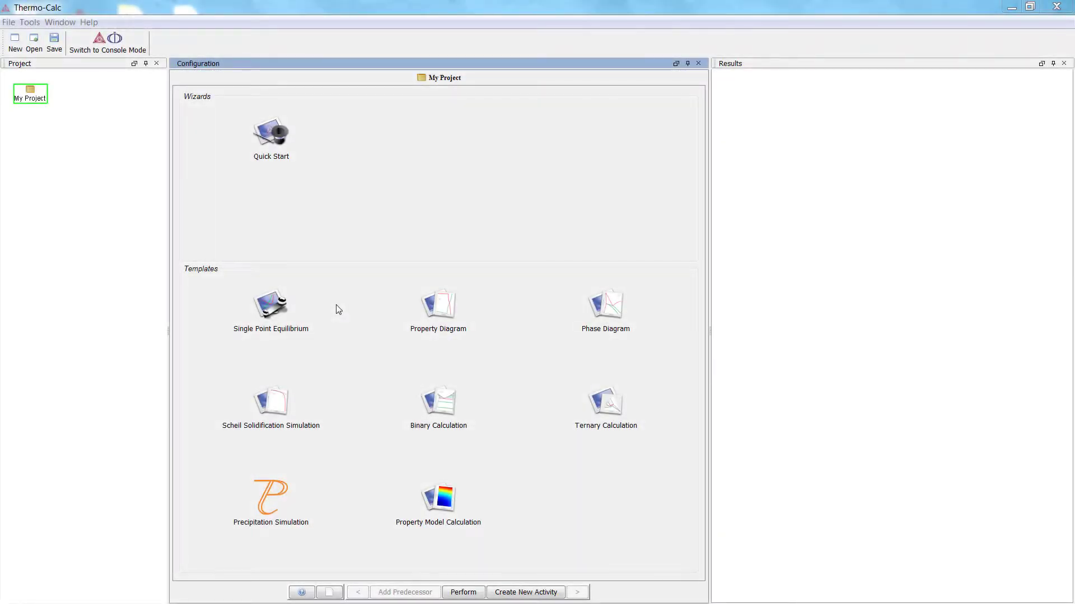
# Create a single point equilibrium project using the FEDEMO database
pyautogui.click(276, 311)
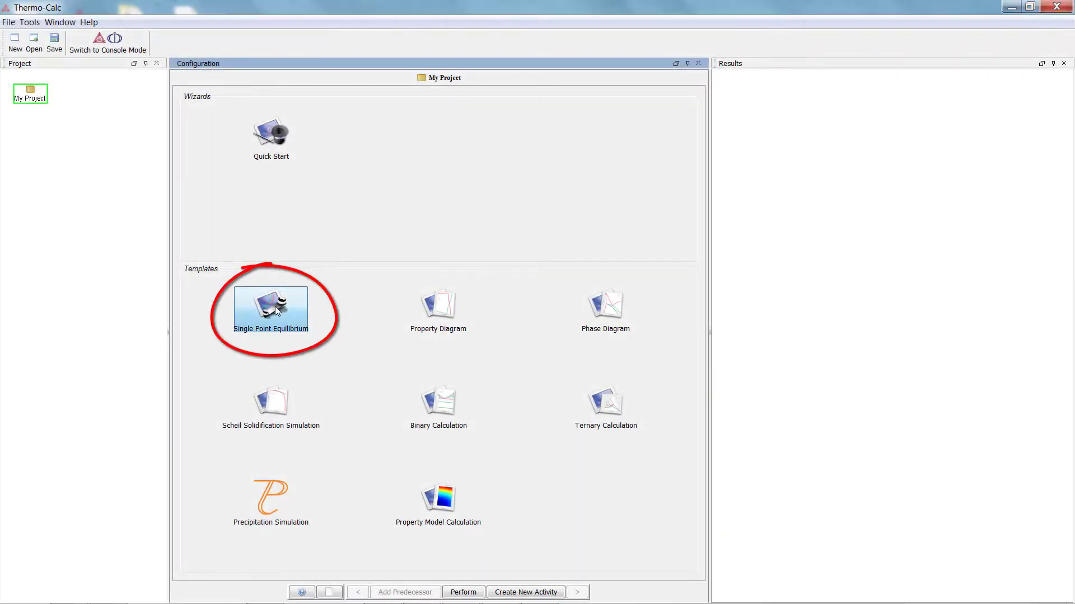
pyautogui.doubleClick(276, 312)
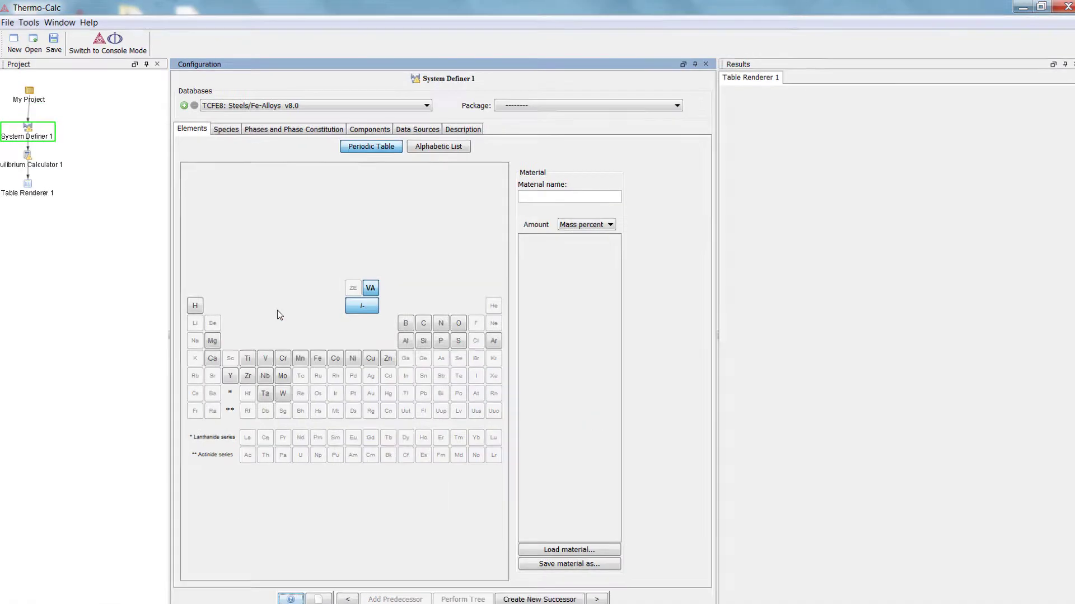
pyautogui.click(606, 163)
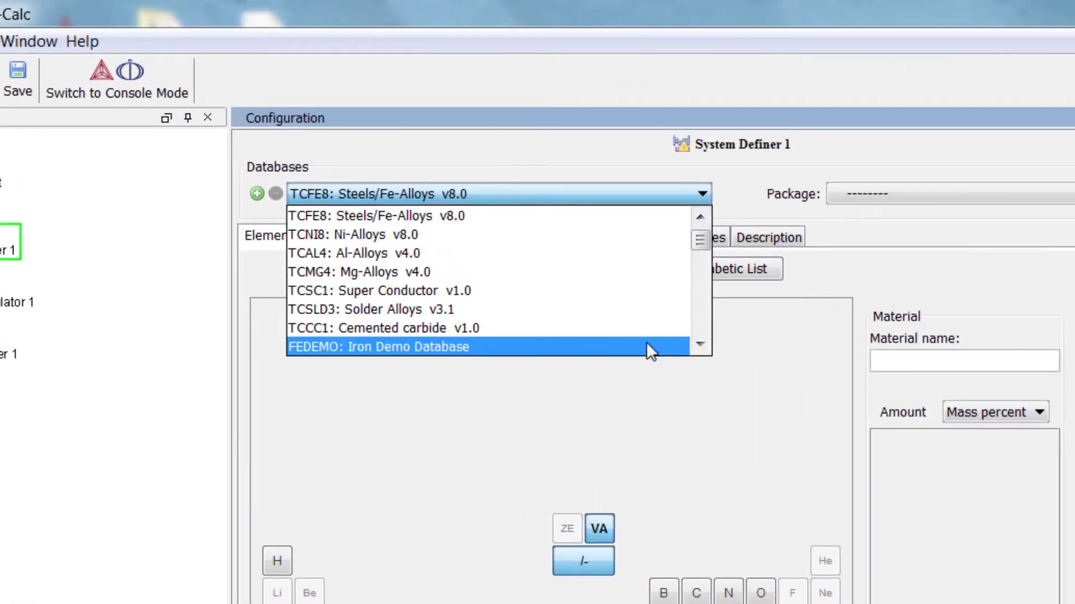
pyautogui.click(646, 342)
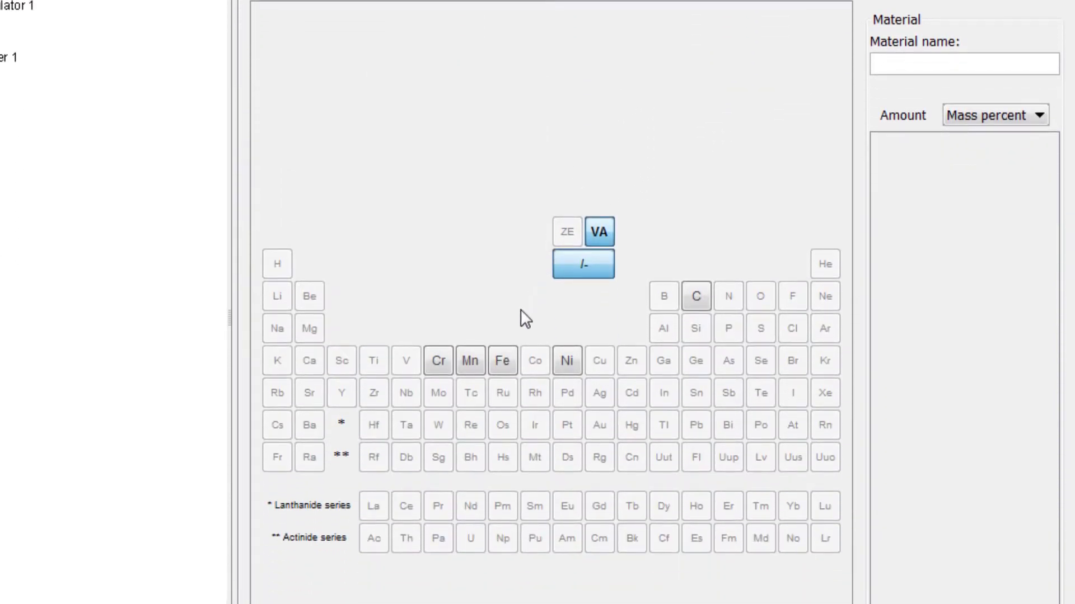
# Add Fe, Cr and C, set Cr to 10 mass percent, and view Equilibrium Calculator 1's conditions
pyautogui.click(503, 360)
pyautogui.click(442, 359)
pyautogui.click(695, 300)
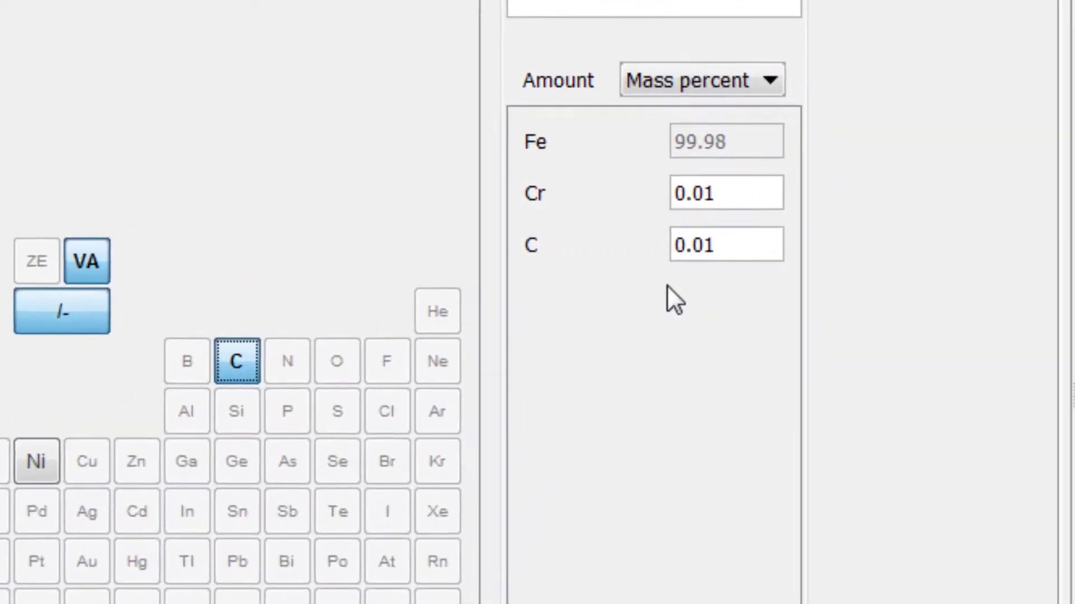
pyautogui.moveTo(738, 198); pyautogui.dragTo(670, 198)
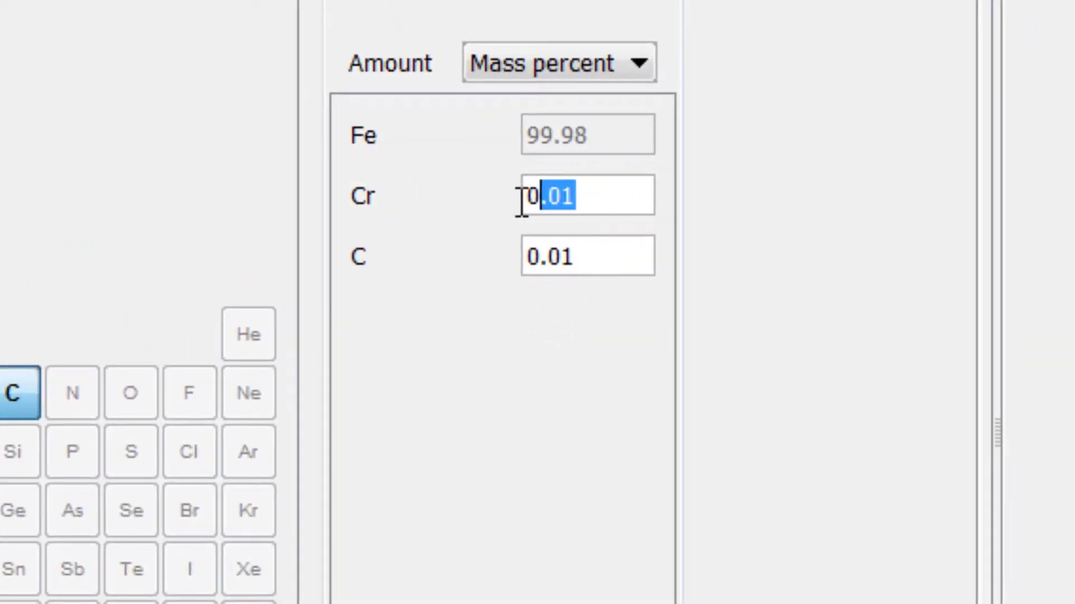
pyautogui.moveTo(520, 201); pyautogui.dragTo(518, 201)
pyautogui.write('10')
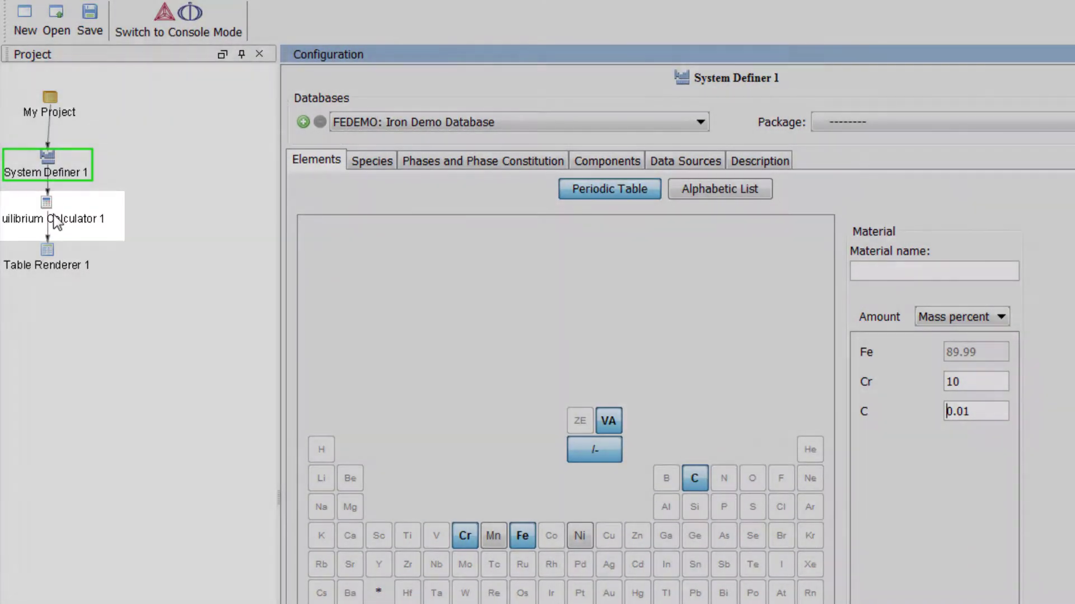
pyautogui.click(56, 219)
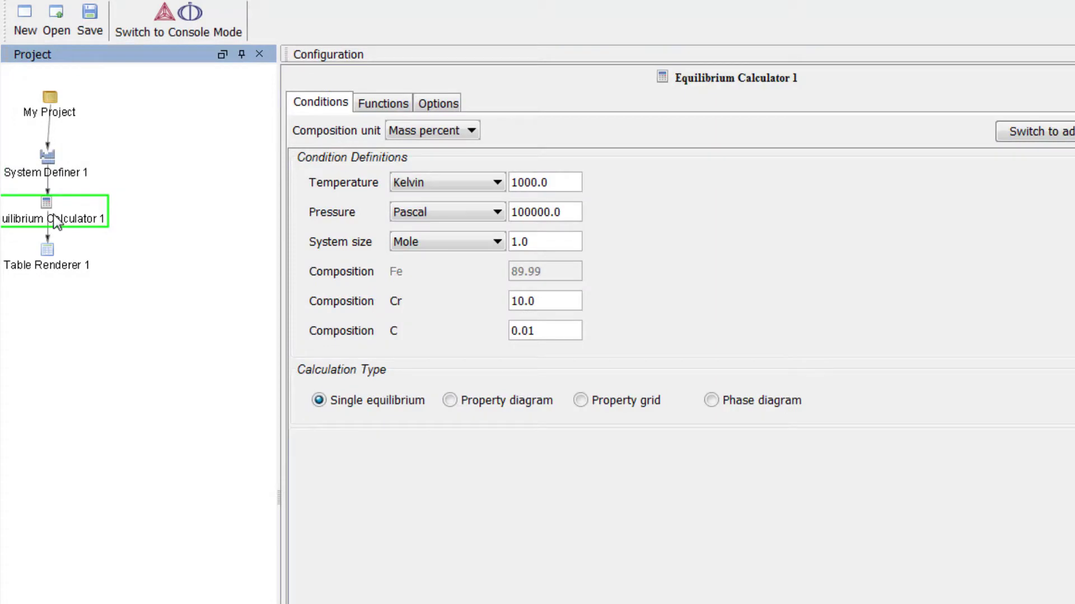
# Change the temperature from 1000 K to 850 °C and run the whole tree
pyautogui.doubleClick(552, 176)
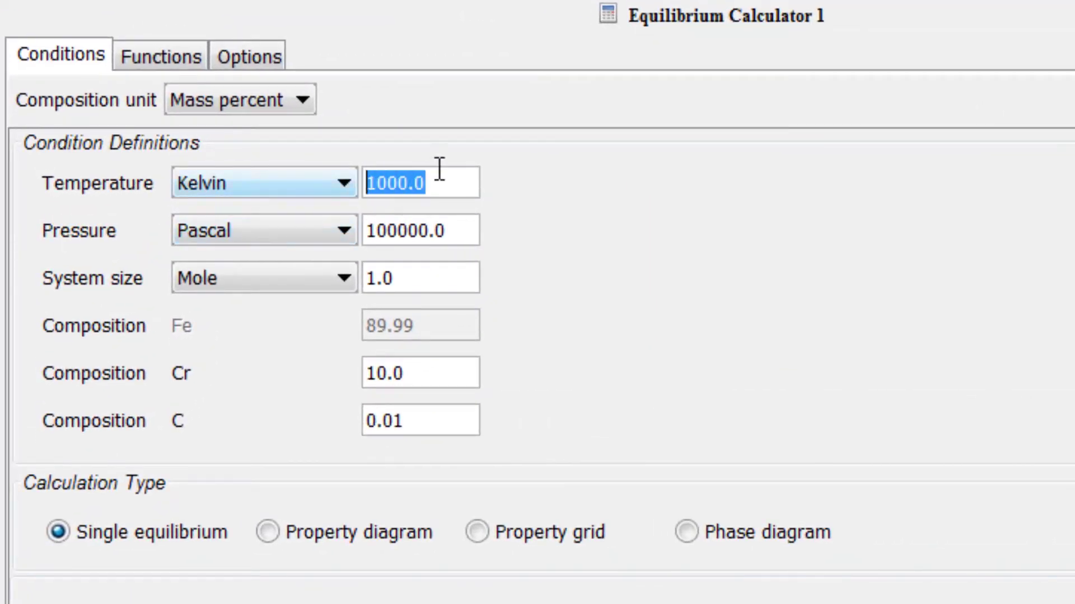
pyautogui.write('850')
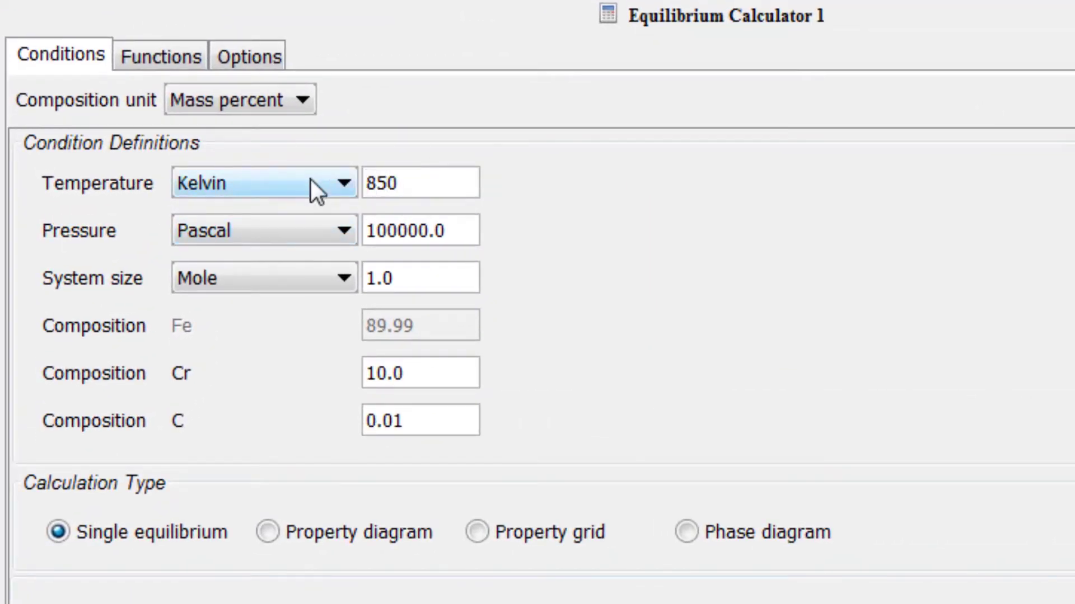
pyautogui.click(311, 181)
pyautogui.click(300, 240)
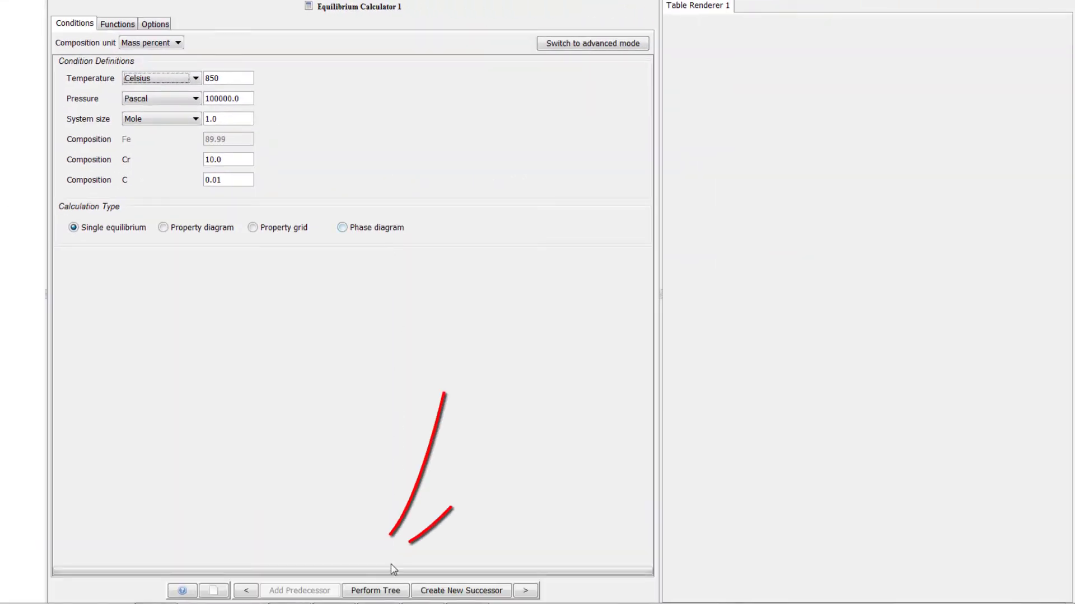
pyautogui.click(398, 594)
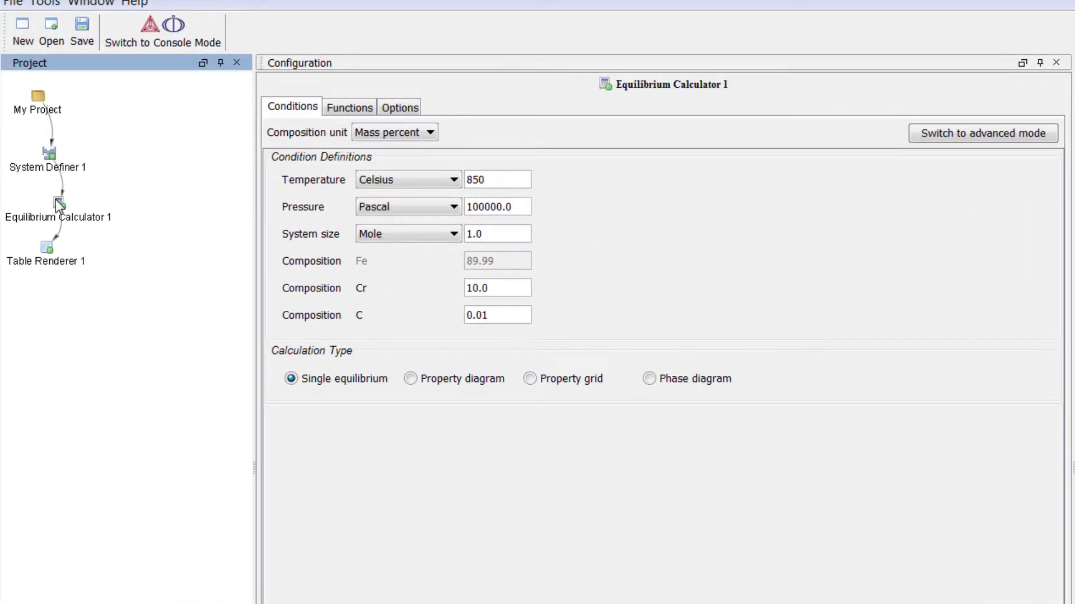
# Add Equilibrium Calculator 2 after Equilibrium Calculator 1 and show its conditions in advanced mode
pyautogui.rightClick(56, 200)
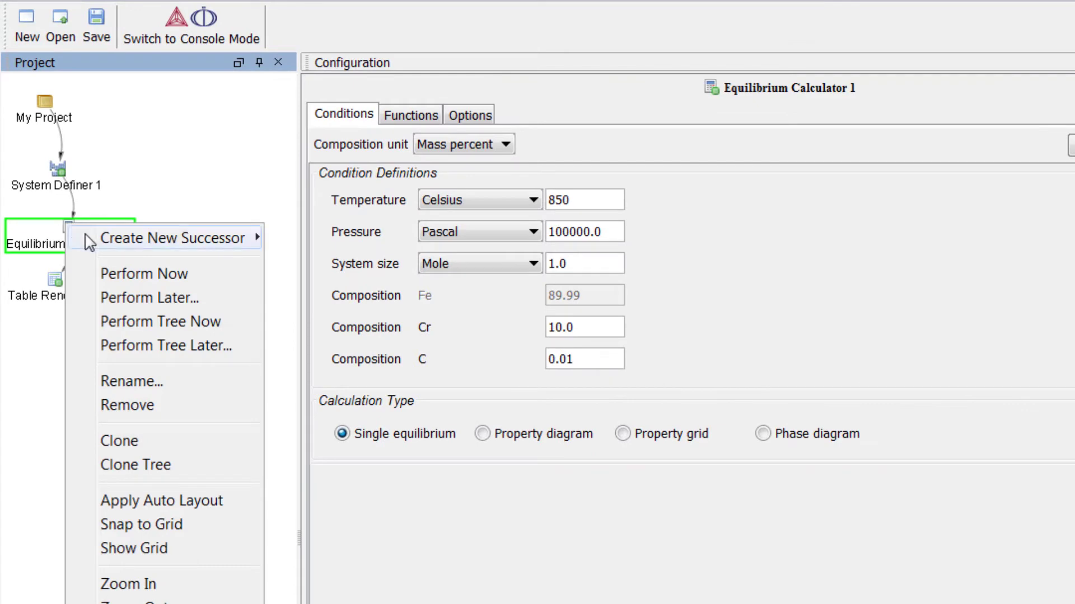
pyautogui.moveTo(90, 242)
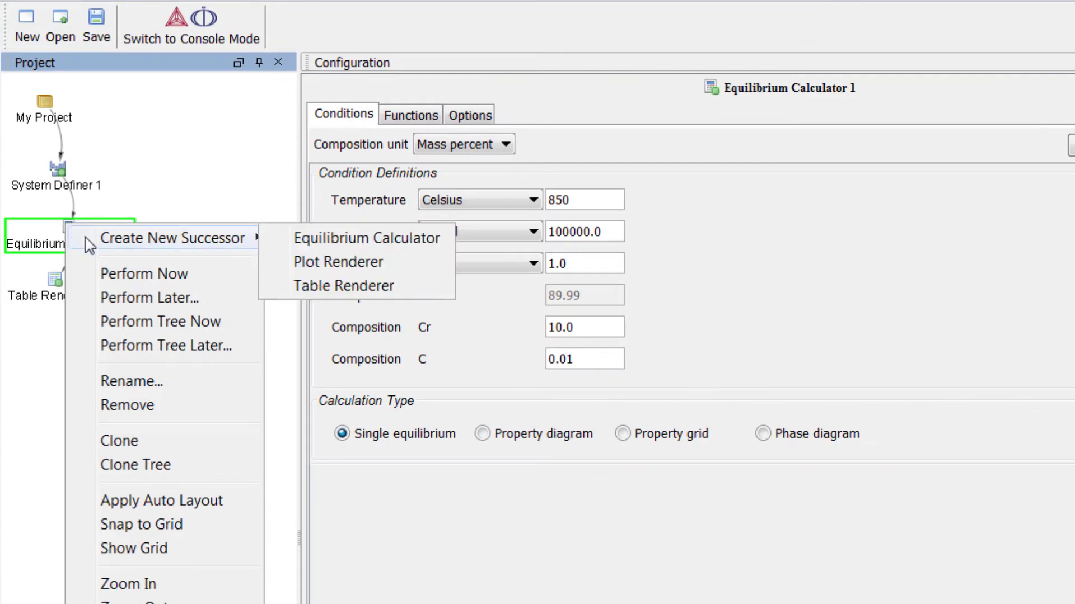
pyautogui.click(291, 239)
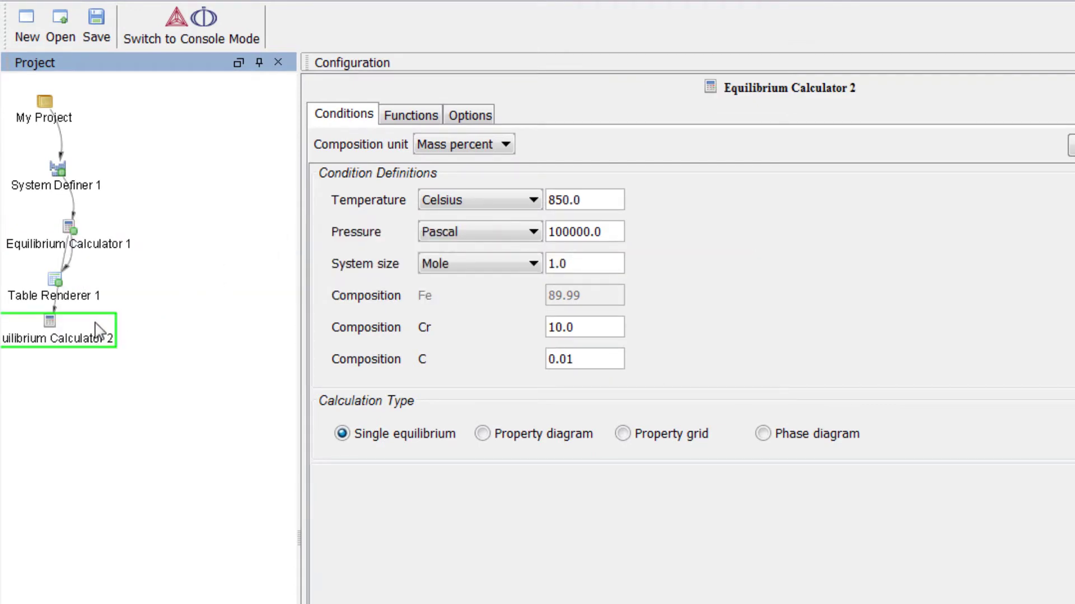
pyautogui.moveTo(58, 335); pyautogui.dragTo(93, 343)
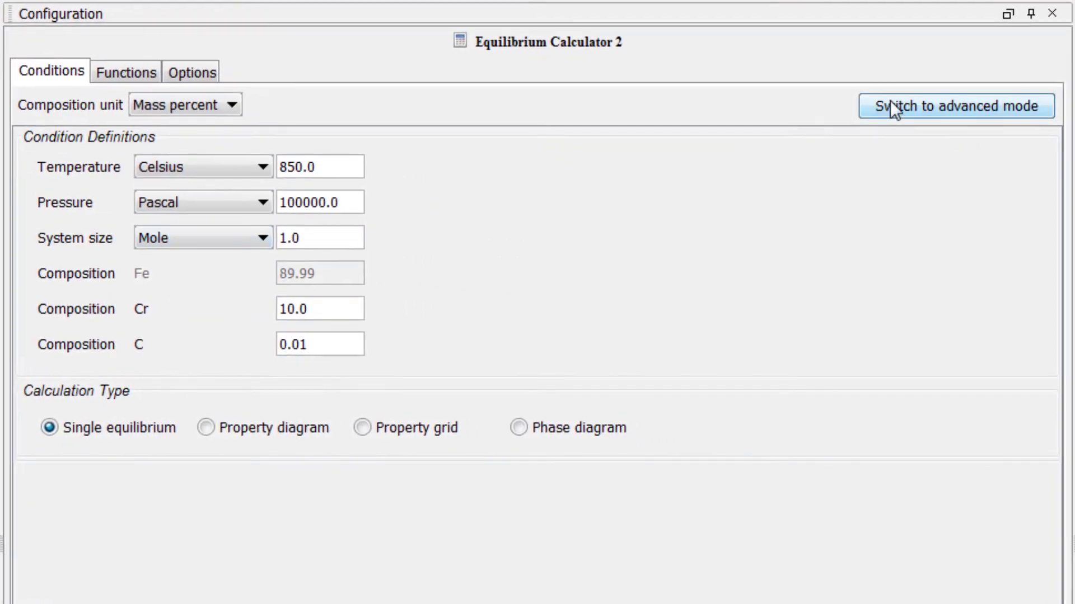
pyautogui.click(890, 103)
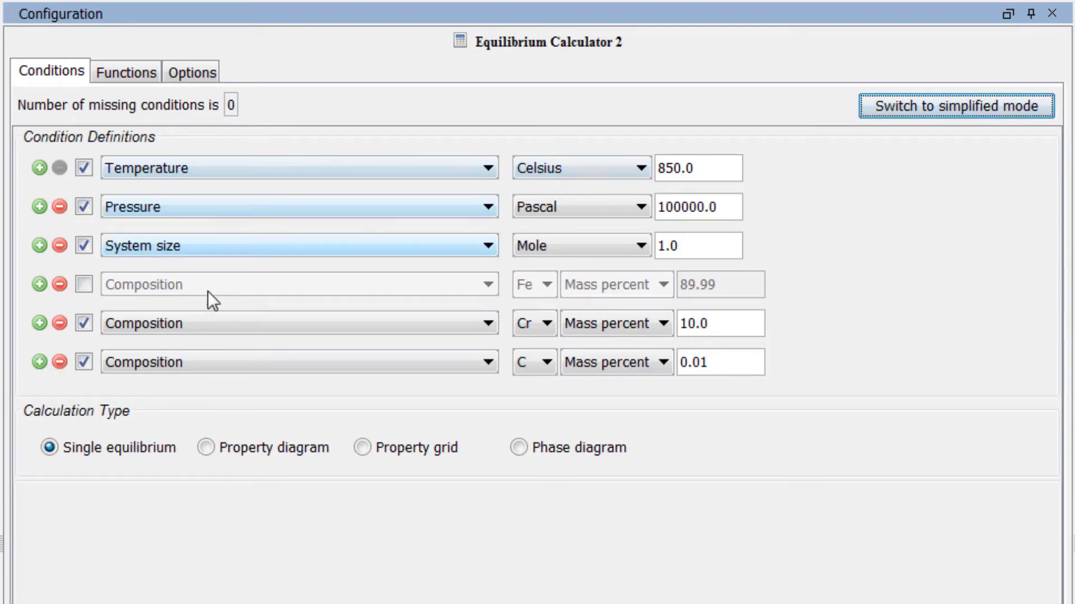
# Disable the carbon mass percent condition and add a fixed BCC_A2 phase condition at 0.5
pyautogui.click(83, 362)
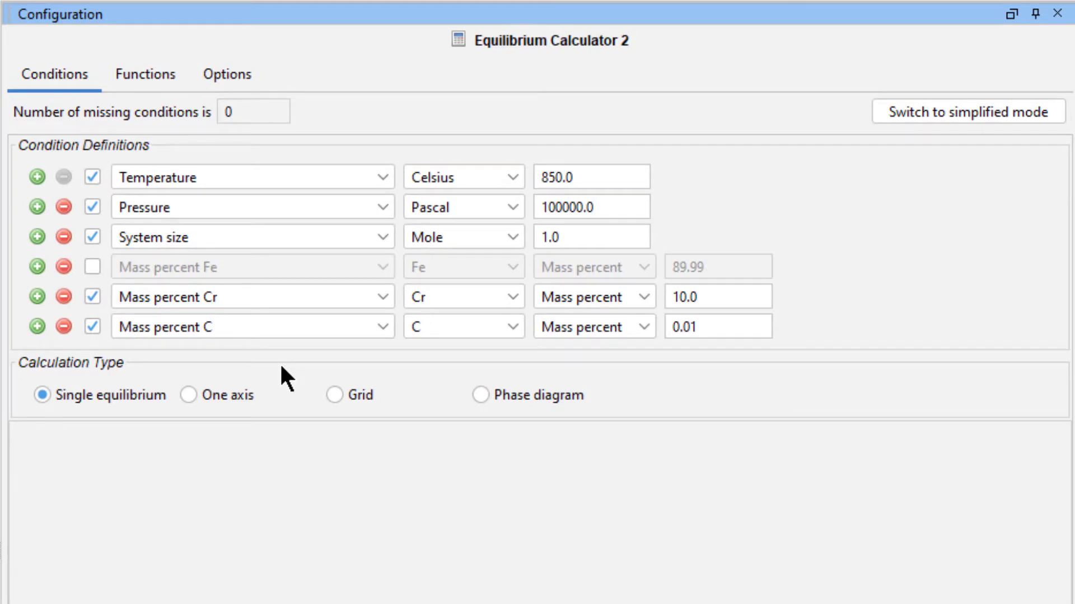
pyautogui.click(94, 325)
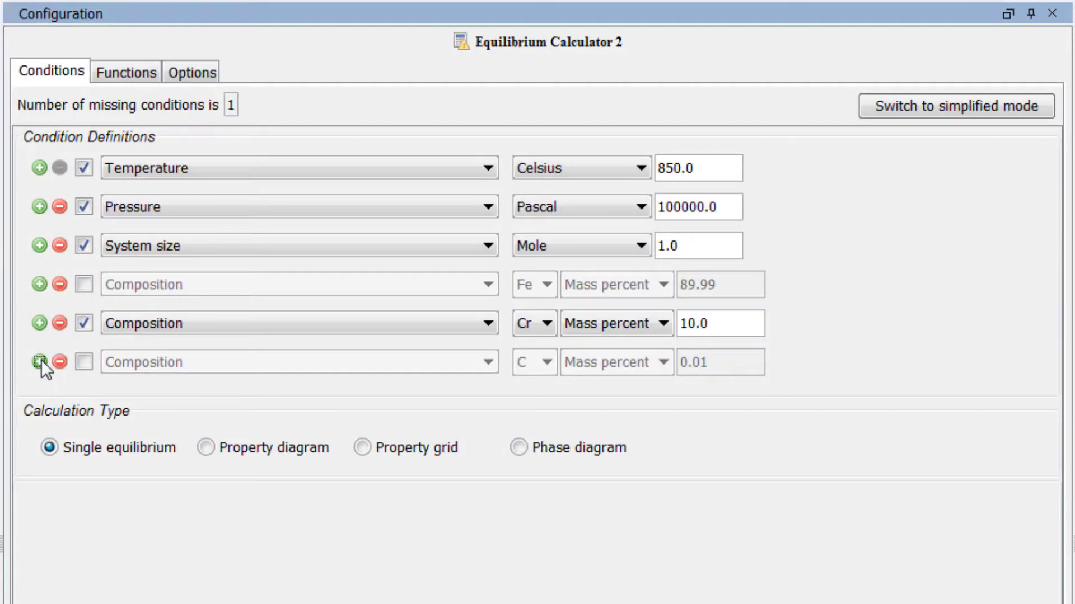
pyautogui.click(39, 362)
pyautogui.click(140, 399)
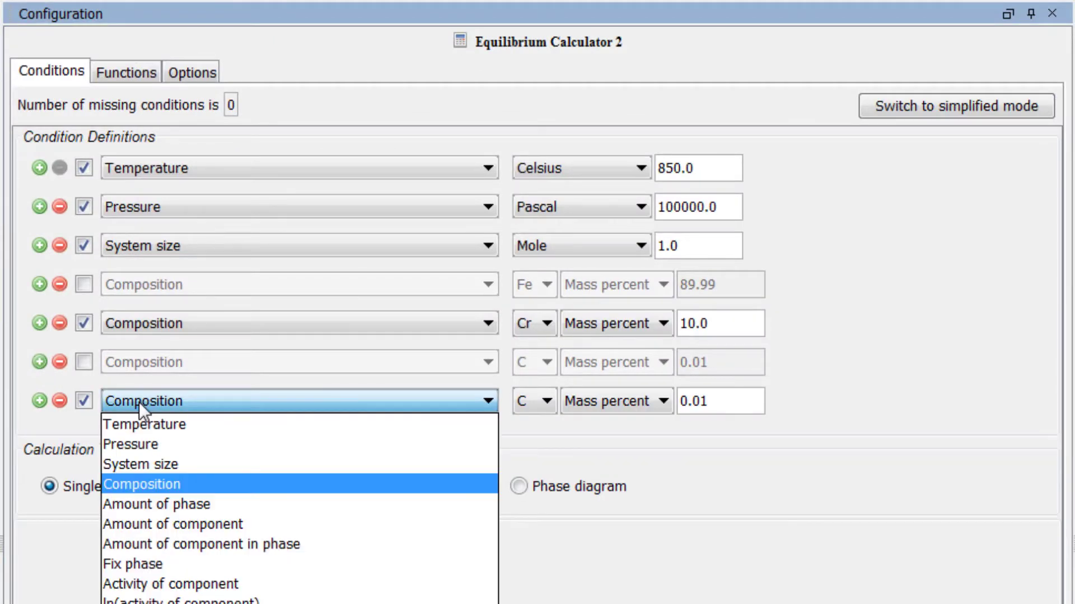
pyautogui.click(155, 563)
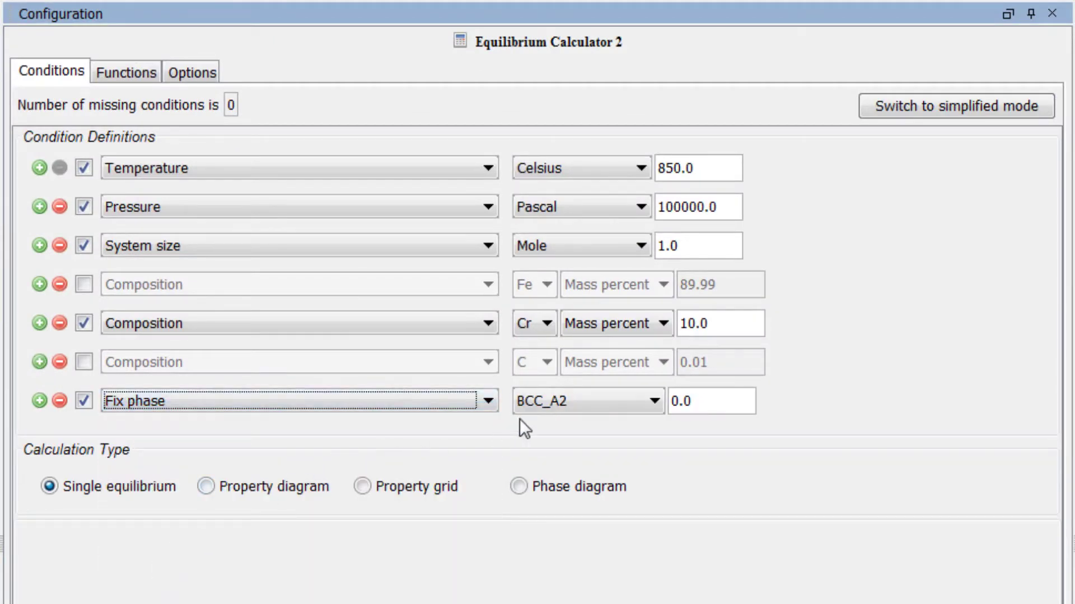
pyautogui.click(701, 409)
pyautogui.press('BackSpace')
pyautogui.write('5')
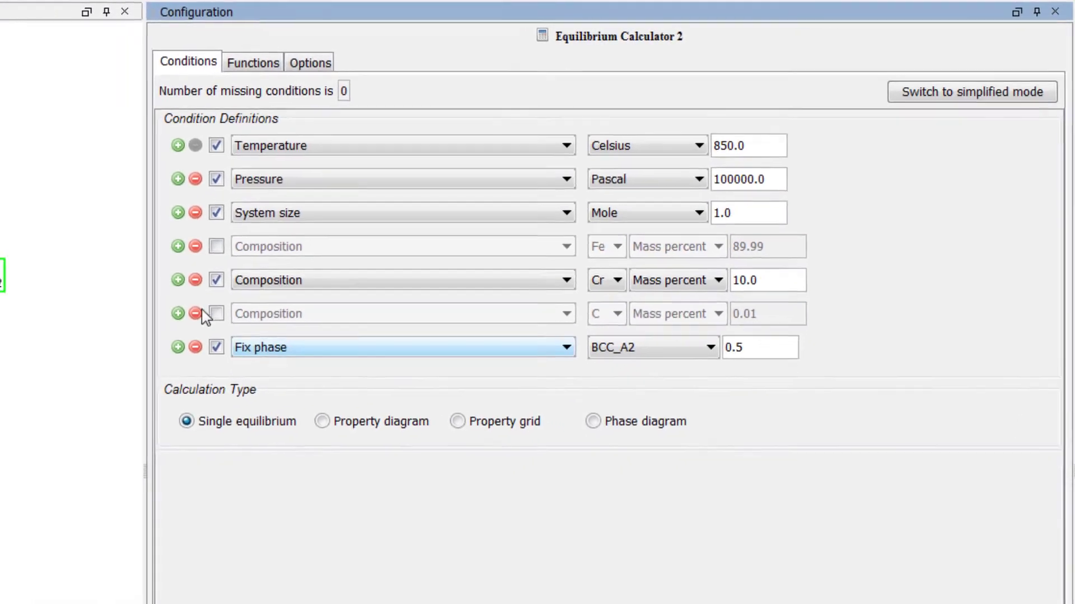
# Add Table Renderer 2 after Equilibrium Calculator 2 with a Composition column for C
pyautogui.rightClick(0, 279)
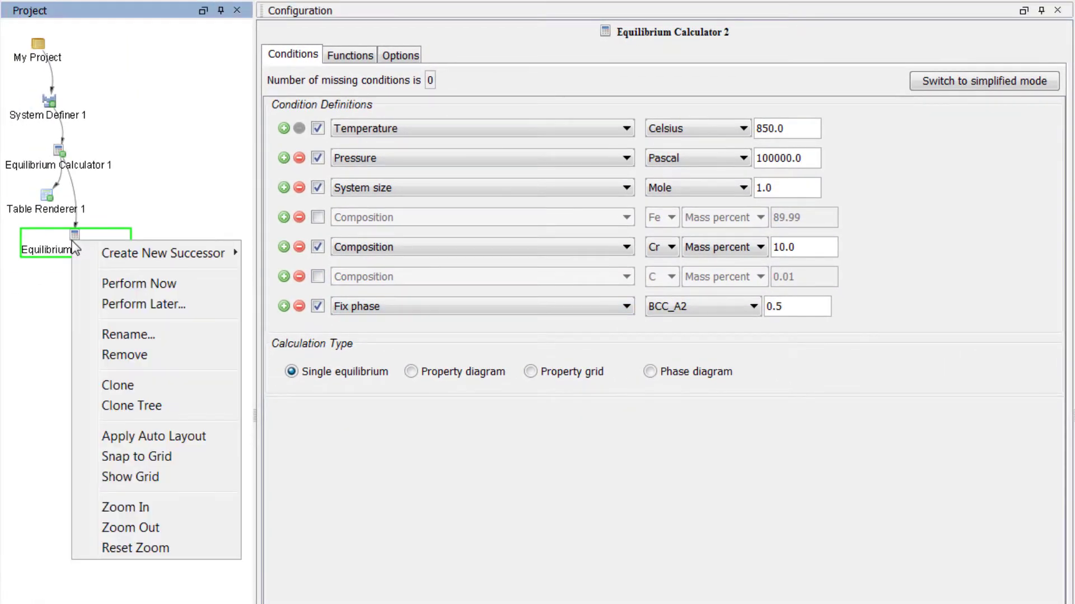
pyautogui.moveTo(103, 258)
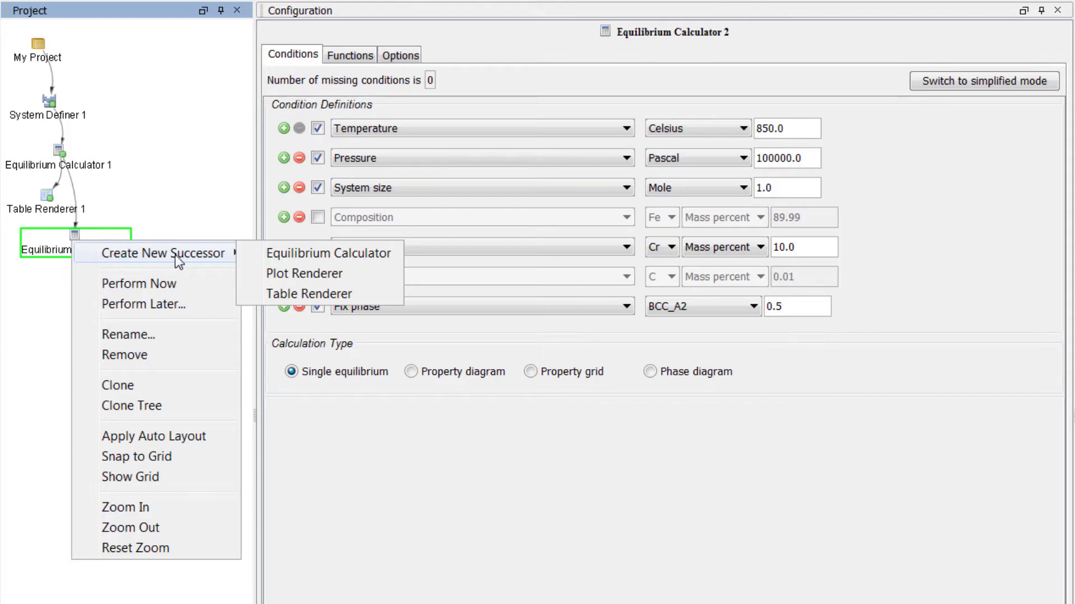
pyautogui.click(278, 297)
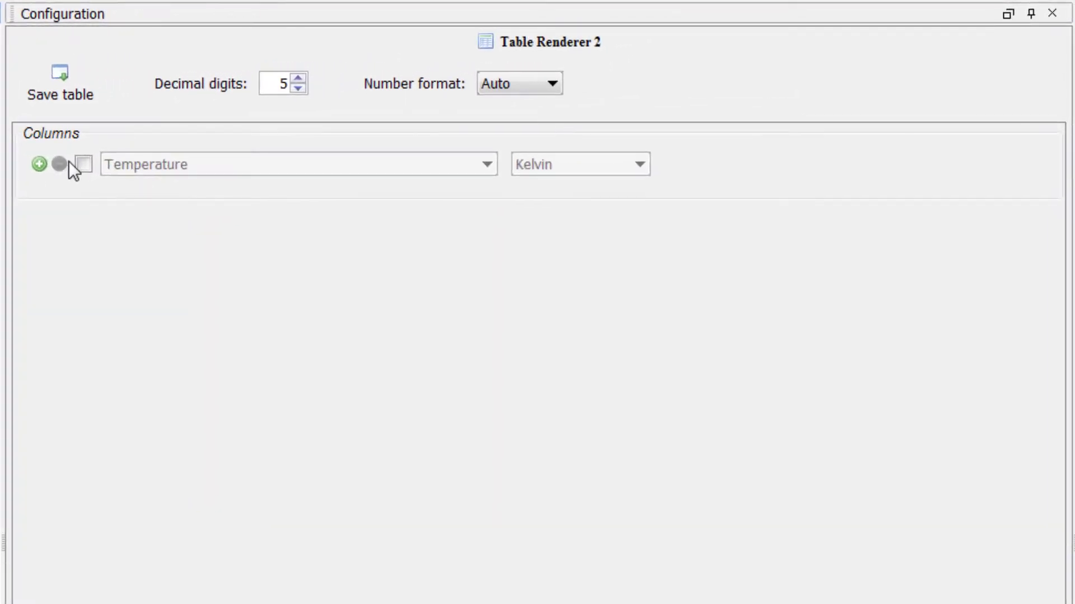
pyautogui.click(83, 164)
pyautogui.click(132, 169)
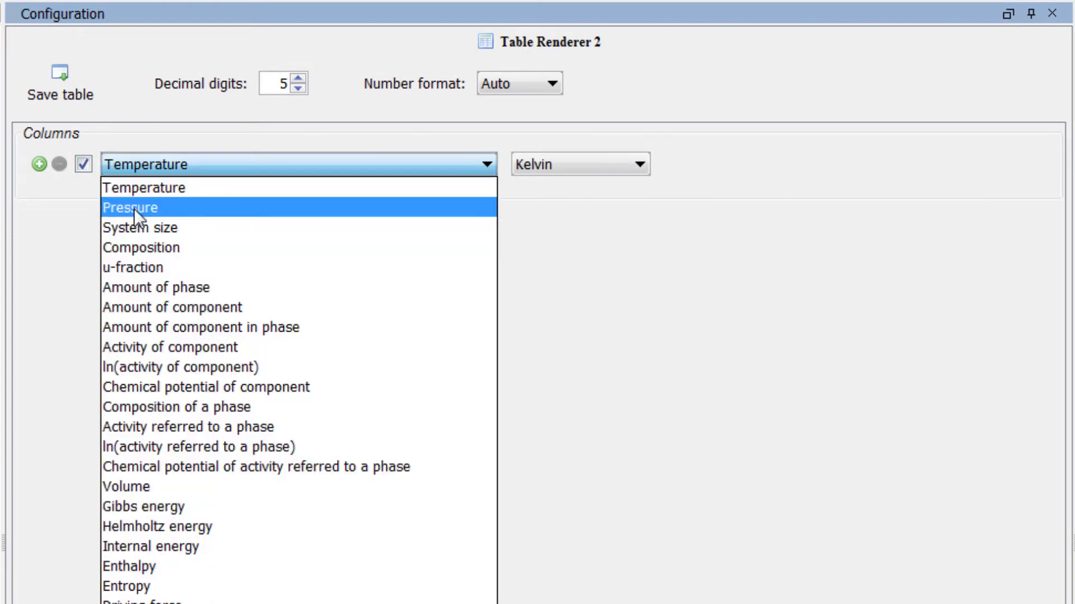
pyautogui.click(129, 247)
pyautogui.click(525, 162)
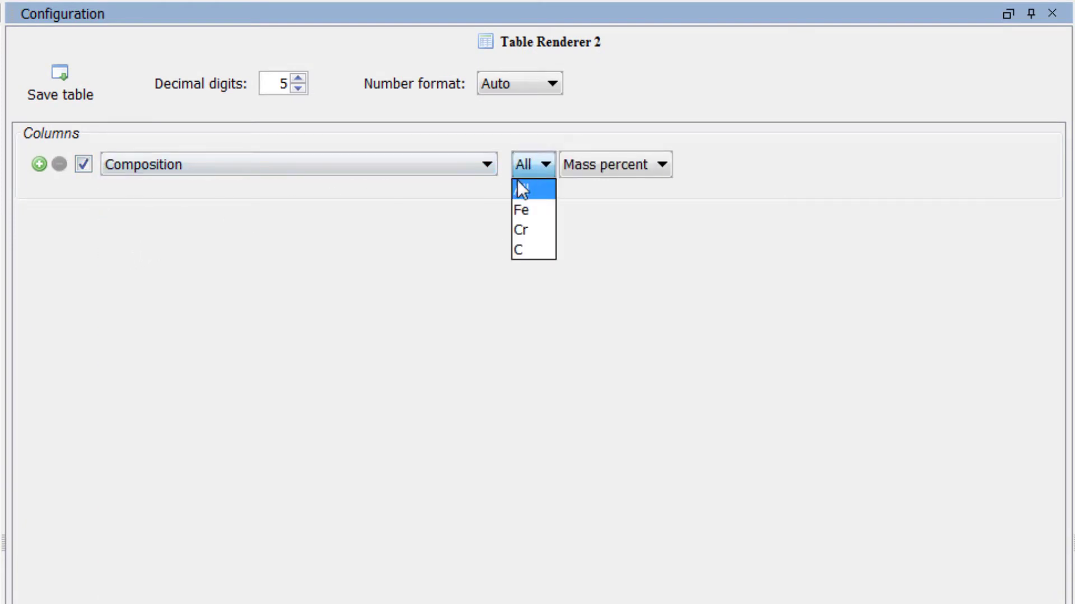
pyautogui.click(518, 251)
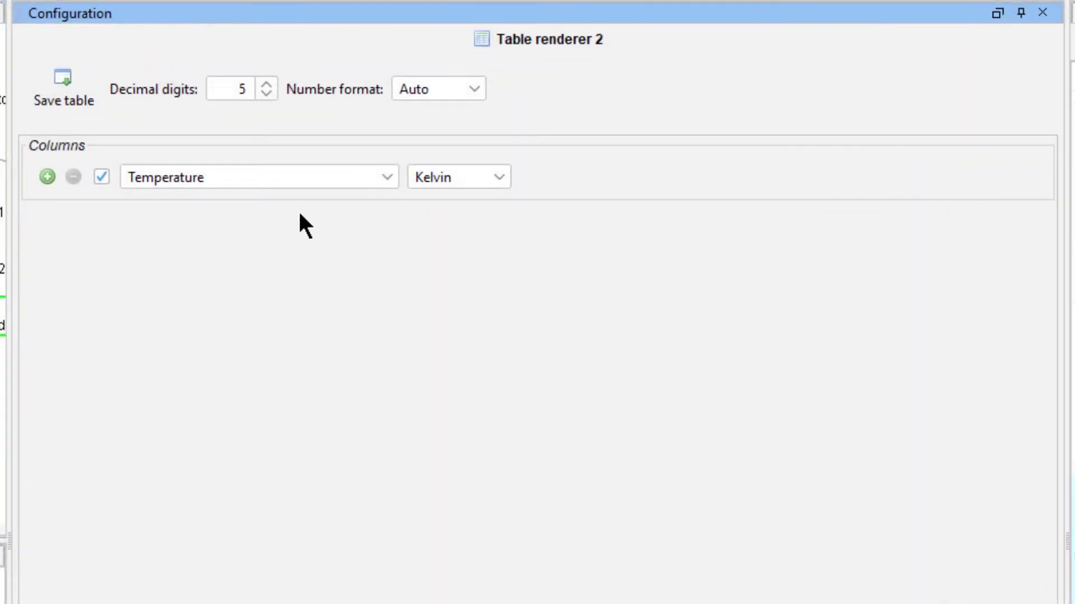
# Set that column to mass percent of all components, limited to C
pyautogui.click(308, 178)
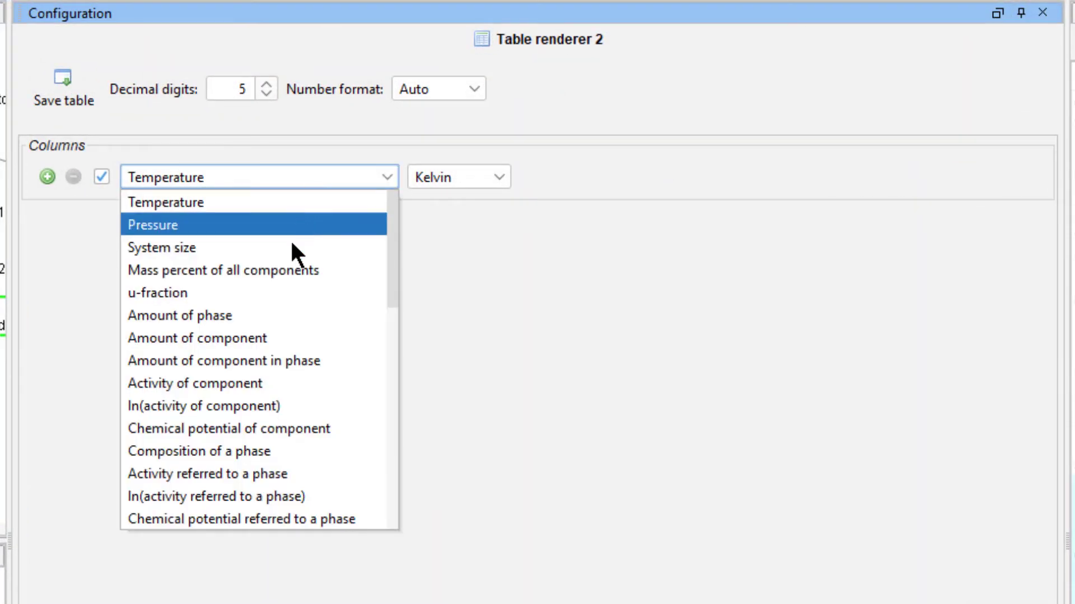
pyautogui.click(338, 270)
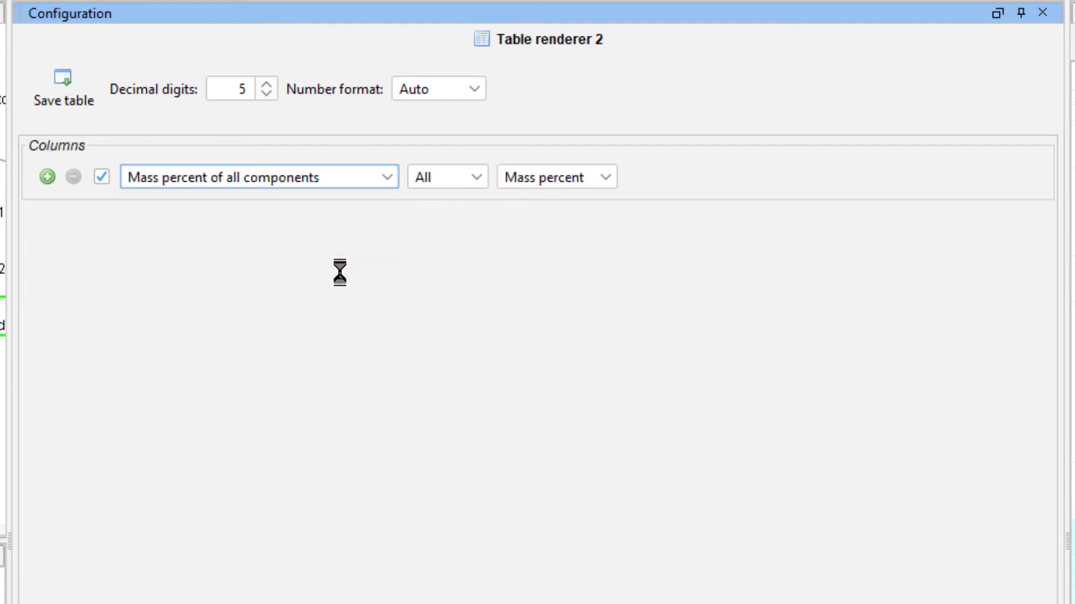
pyautogui.click(451, 177)
pyautogui.click(441, 253)
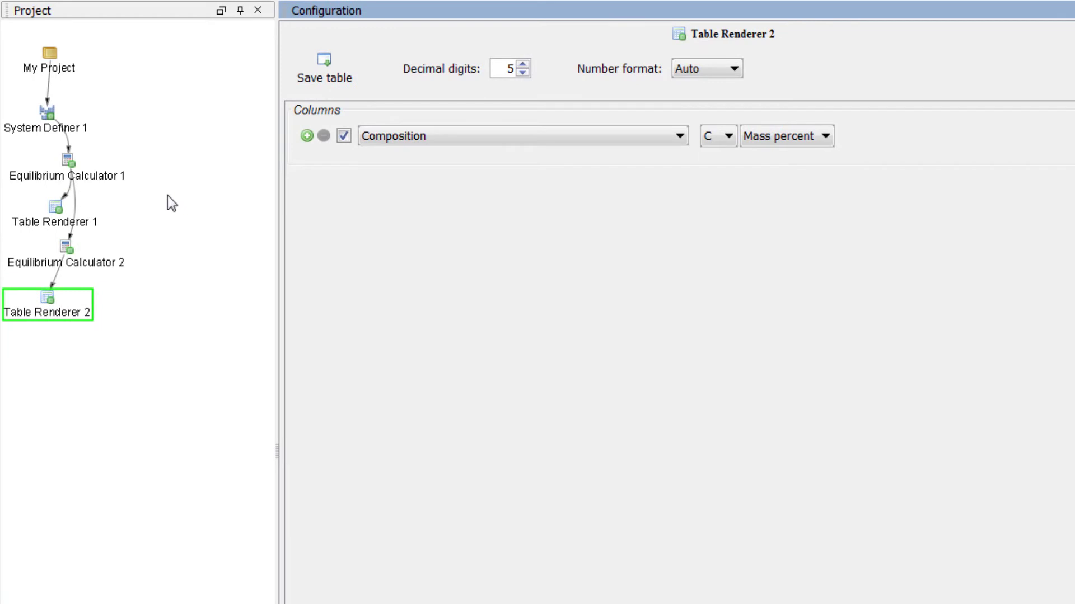
# Add Equilibrium Calculator 3 as a new branch from System Definer 1
pyautogui.rightClick(58, 127)
pyautogui.moveTo(69, 138)
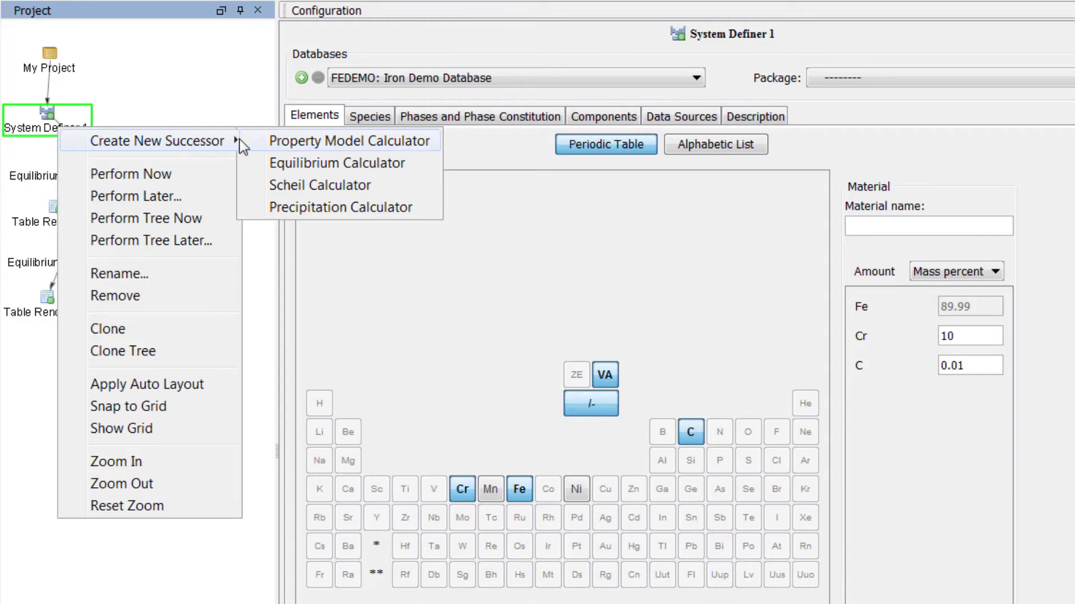
pyautogui.click(256, 162)
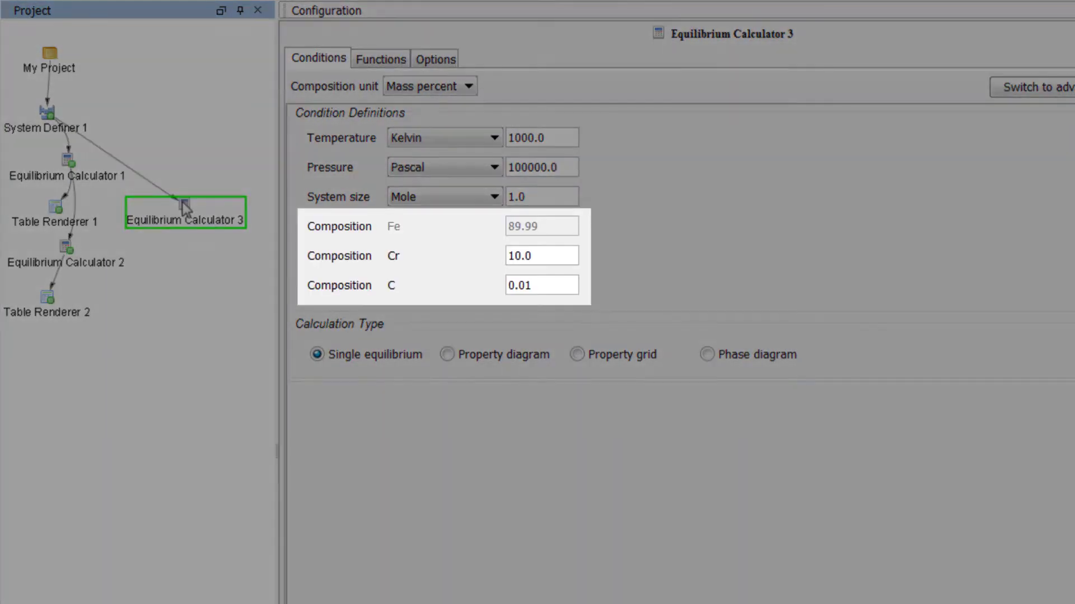
pyautogui.moveTo(185, 207); pyautogui.dragTo(185, 129)
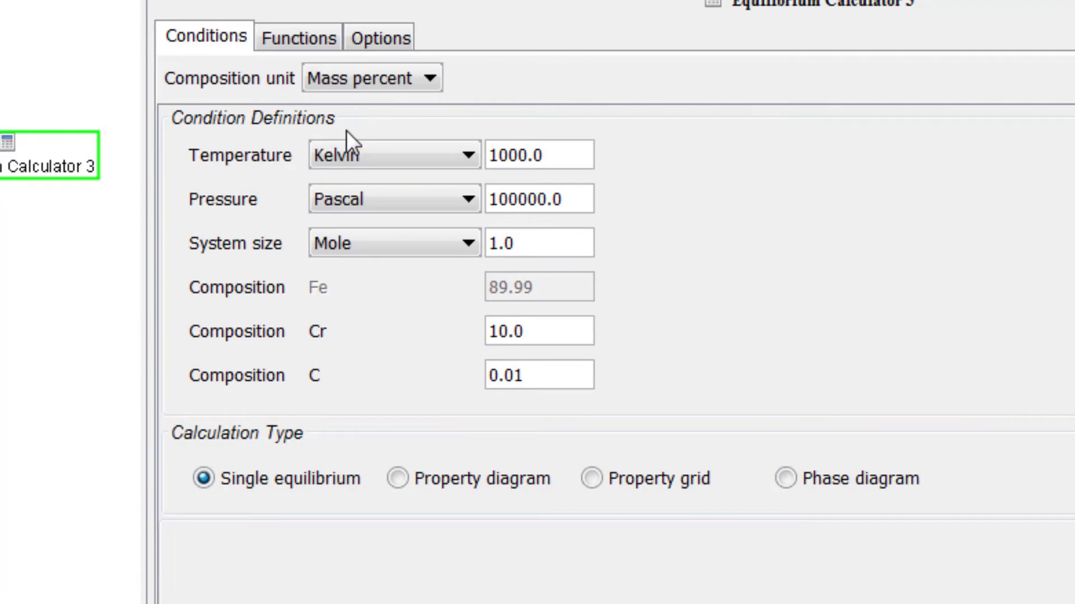
# Set Equilibrium Calculator 3's temperature to 850 °C
pyautogui.moveTo(569, 155); pyautogui.dragTo(472, 155)
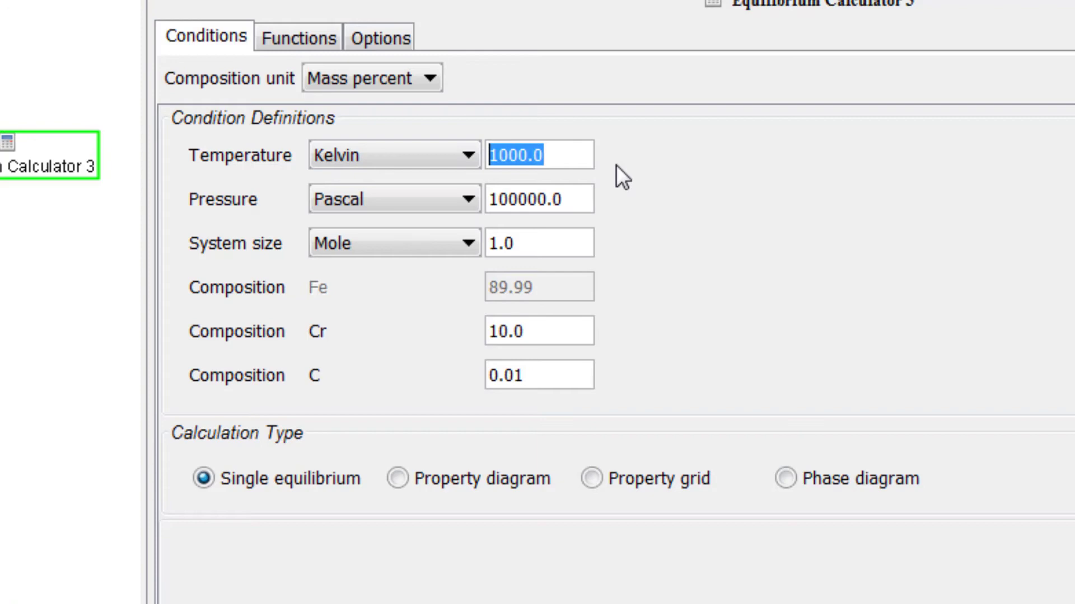
pyautogui.write('850')
pyautogui.click(442, 154)
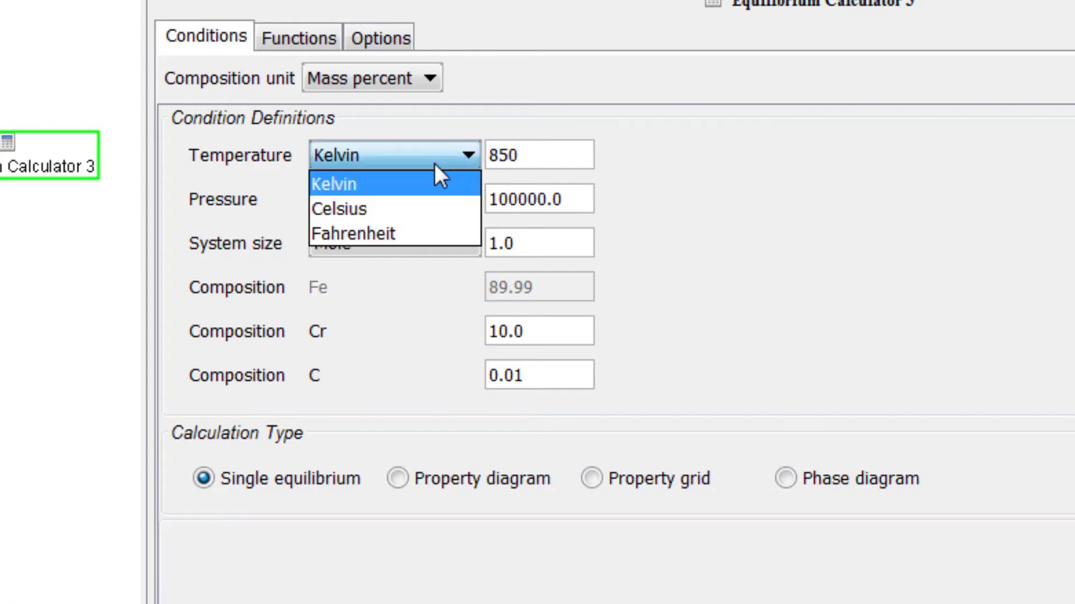
pyautogui.click(423, 205)
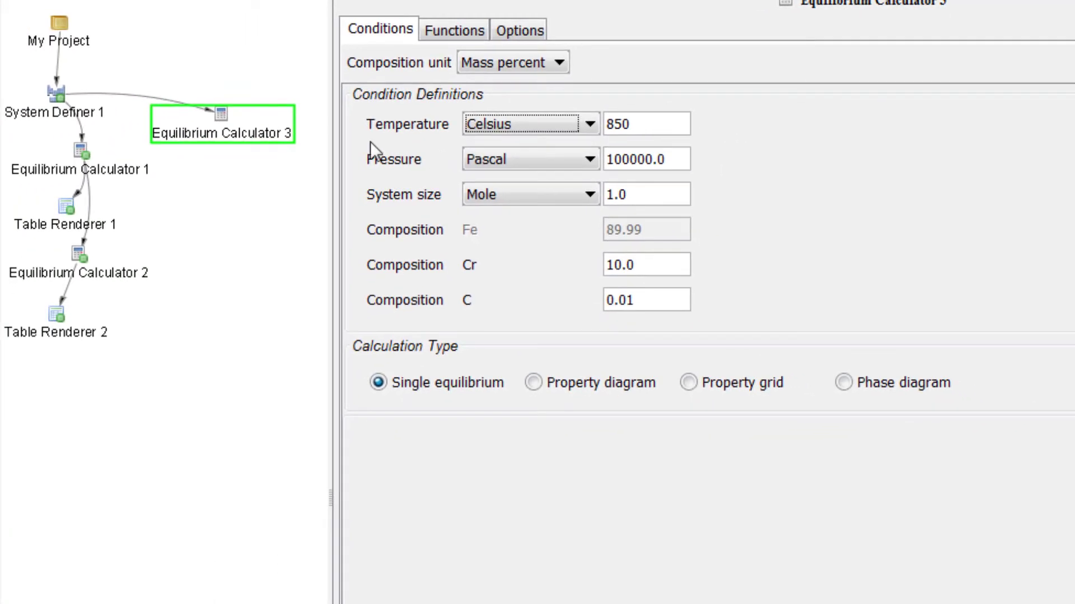
# Add Table Renderer 3 after Equilibrium Calculator 3
pyautogui.rightClick(213, 115)
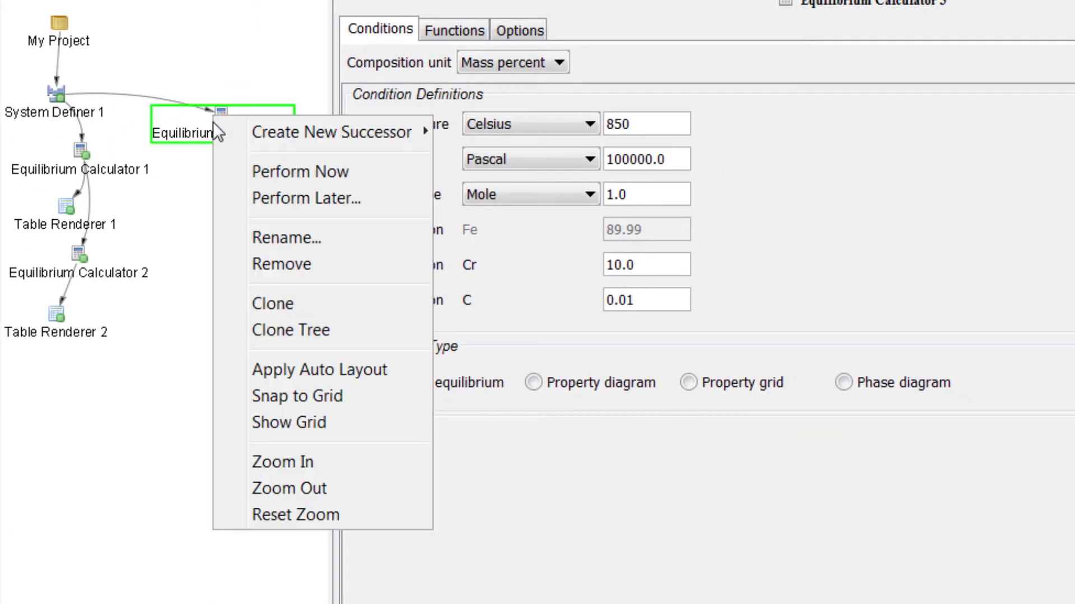
pyautogui.moveTo(241, 135)
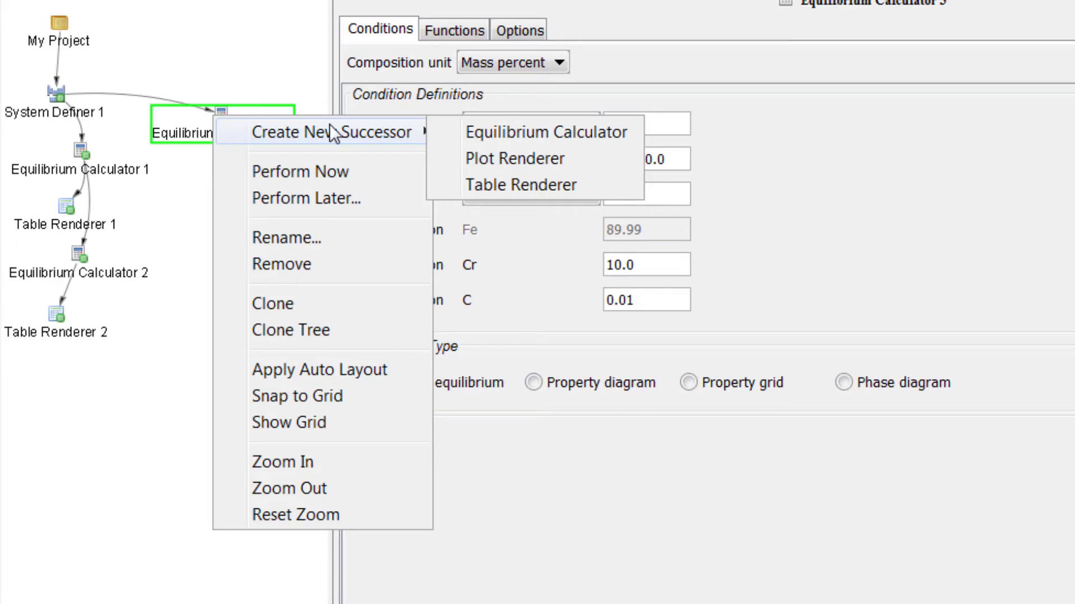
pyautogui.click(465, 186)
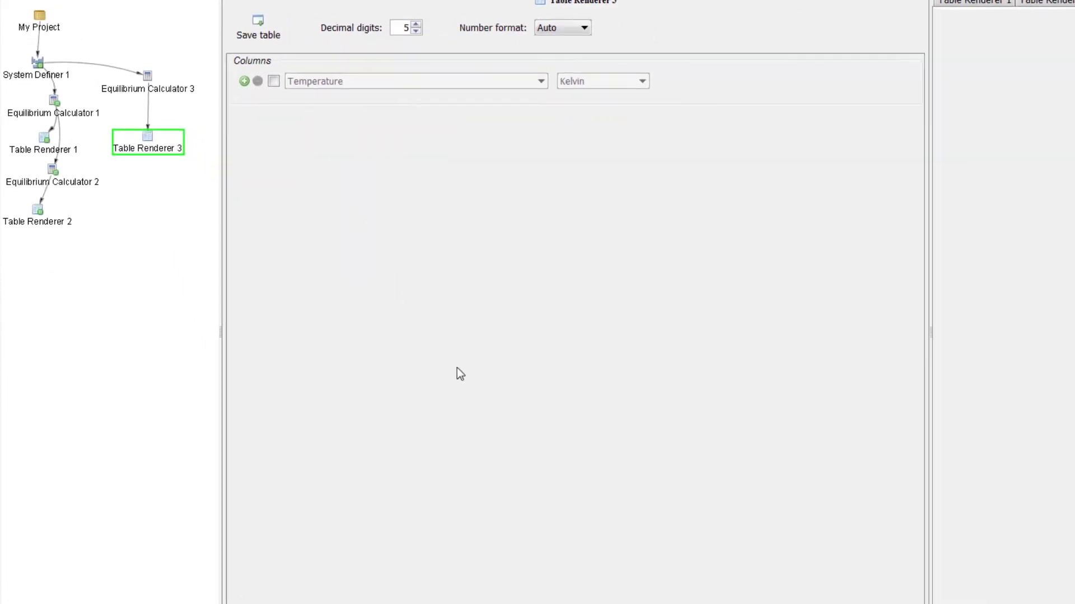
# Run it and compare with Table Renderer 1: BCC_A2 0.739, FCC_A1 0.261 at 1123.15 K
pyautogui.click(526, 591)
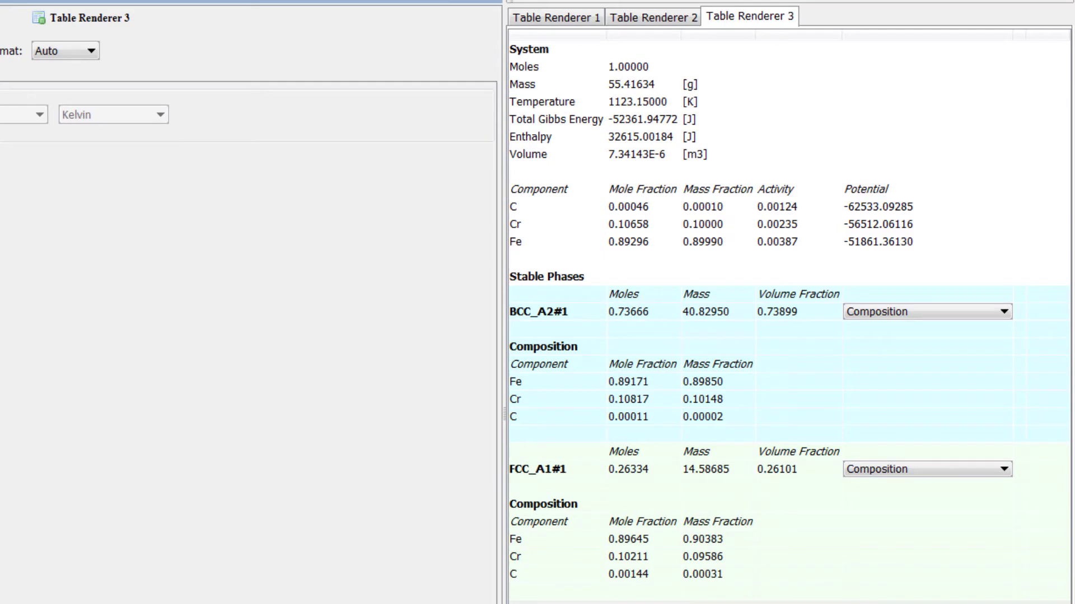
pyautogui.click(567, 22)
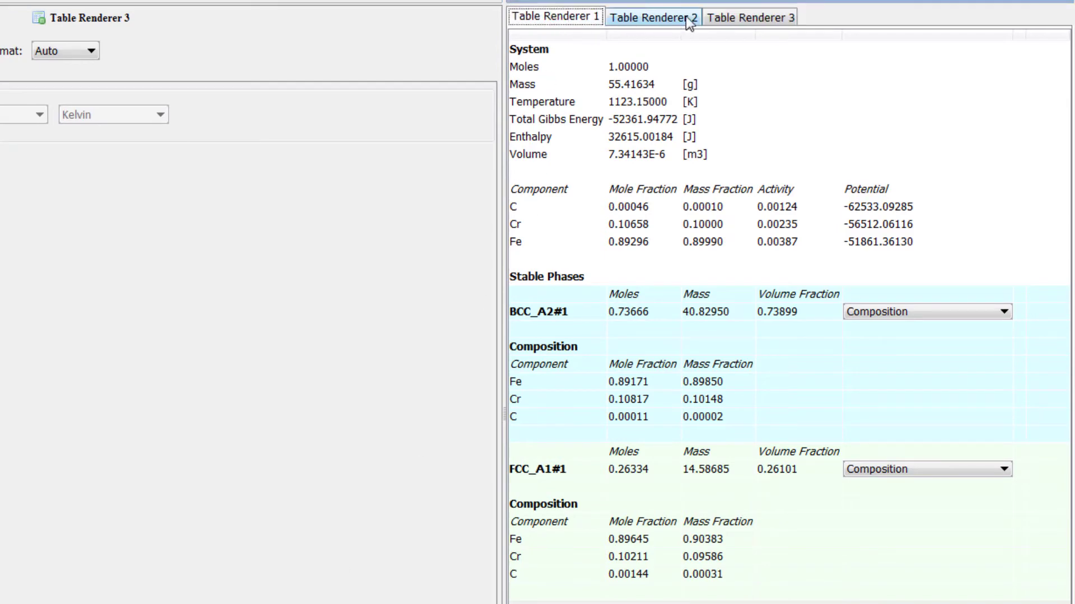
pyautogui.click(728, 19)
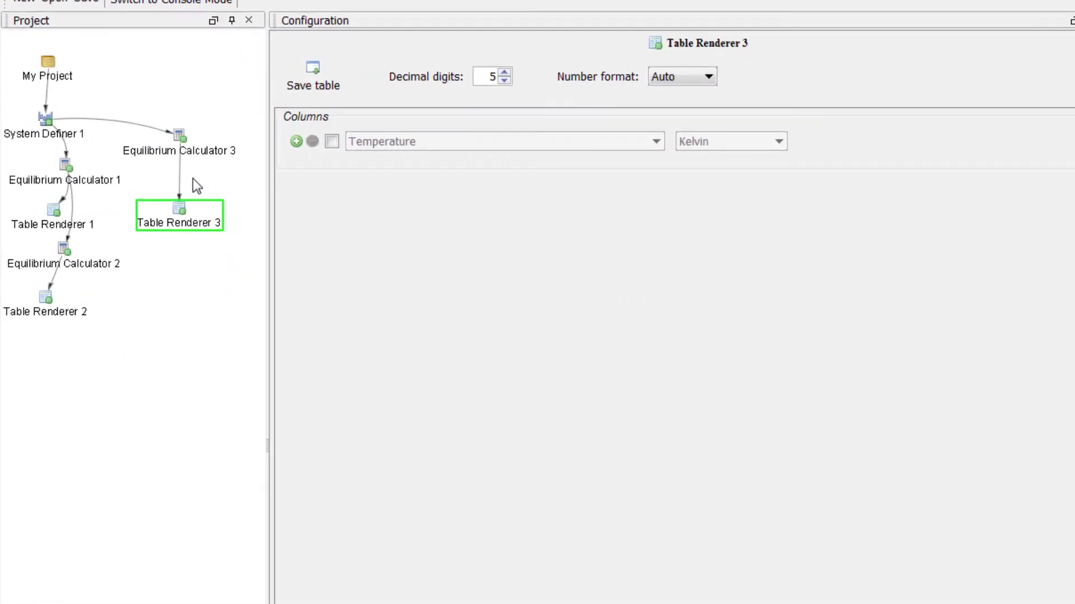
# Add Equilibrium Calculator 4 below Table Renderer 3 and show its conditions in advanced mode
pyautogui.rightClick(197, 148)
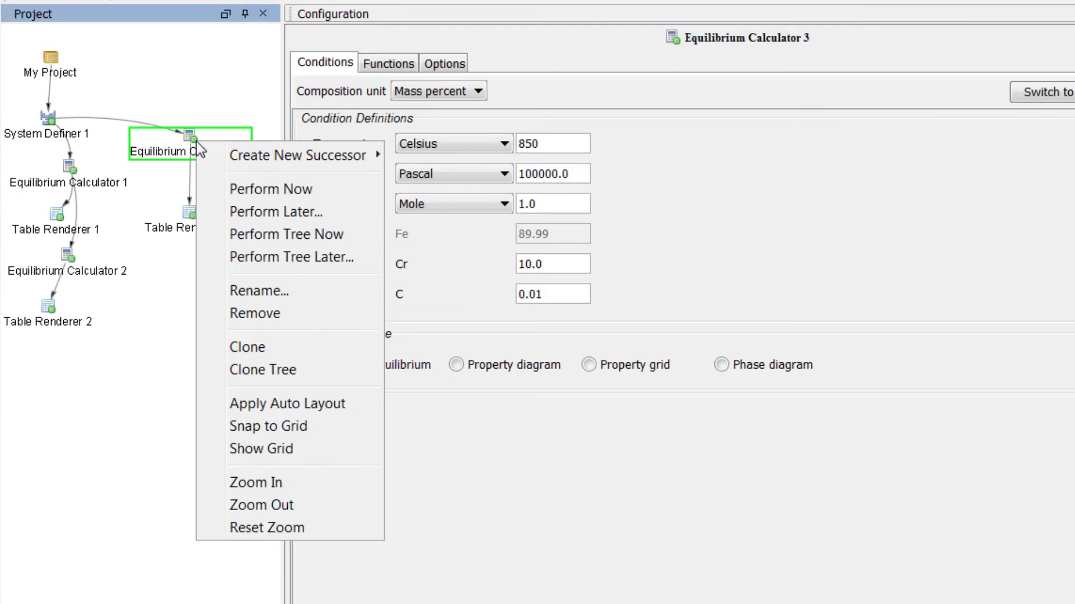
pyautogui.moveTo(224, 163)
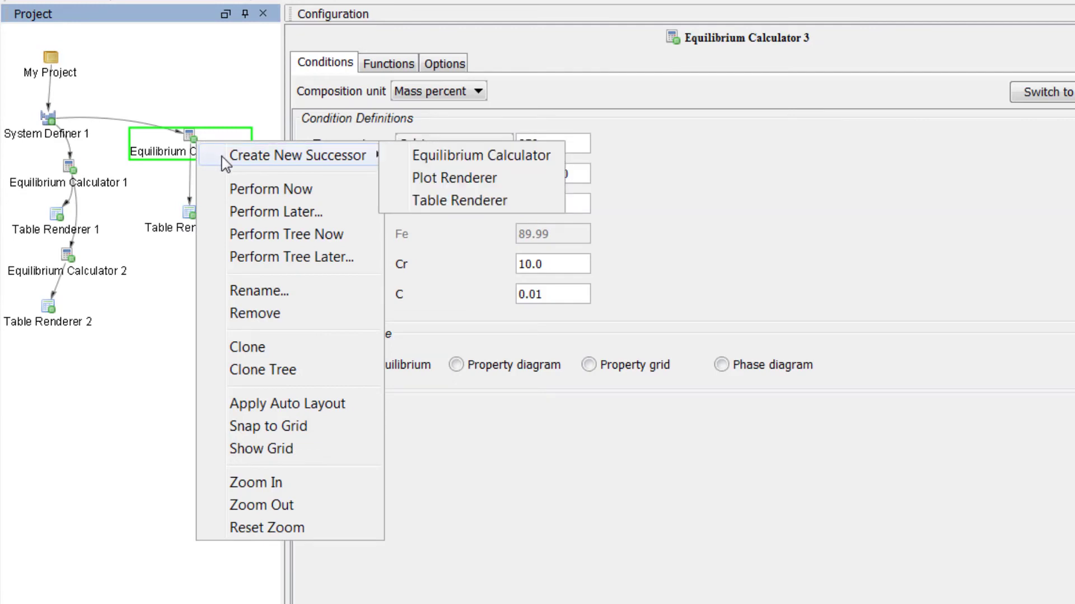
pyautogui.click(412, 155)
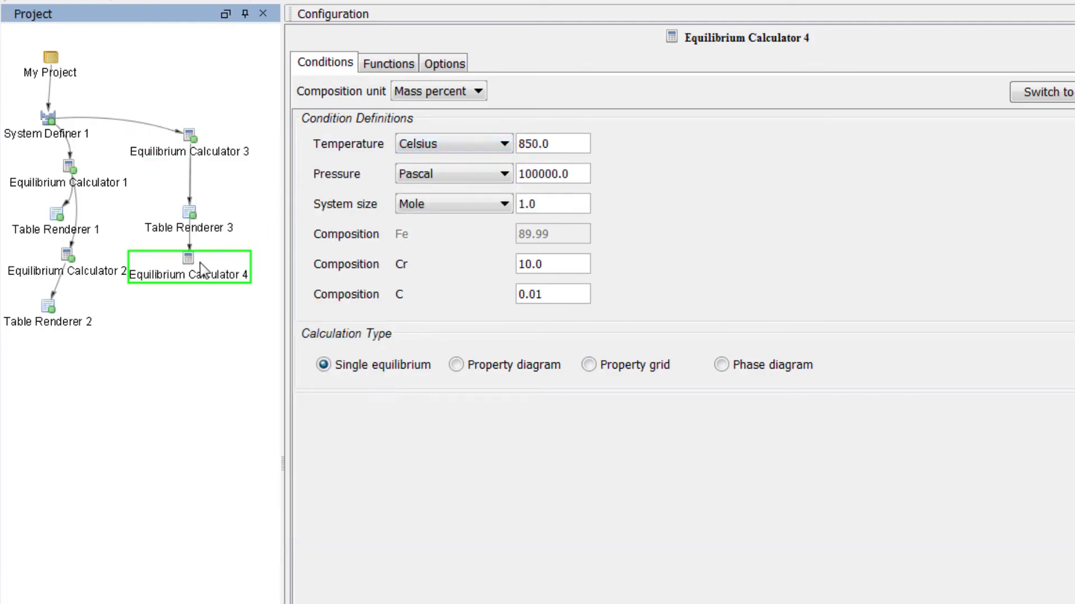
pyautogui.moveTo(200, 269); pyautogui.dragTo(201, 260)
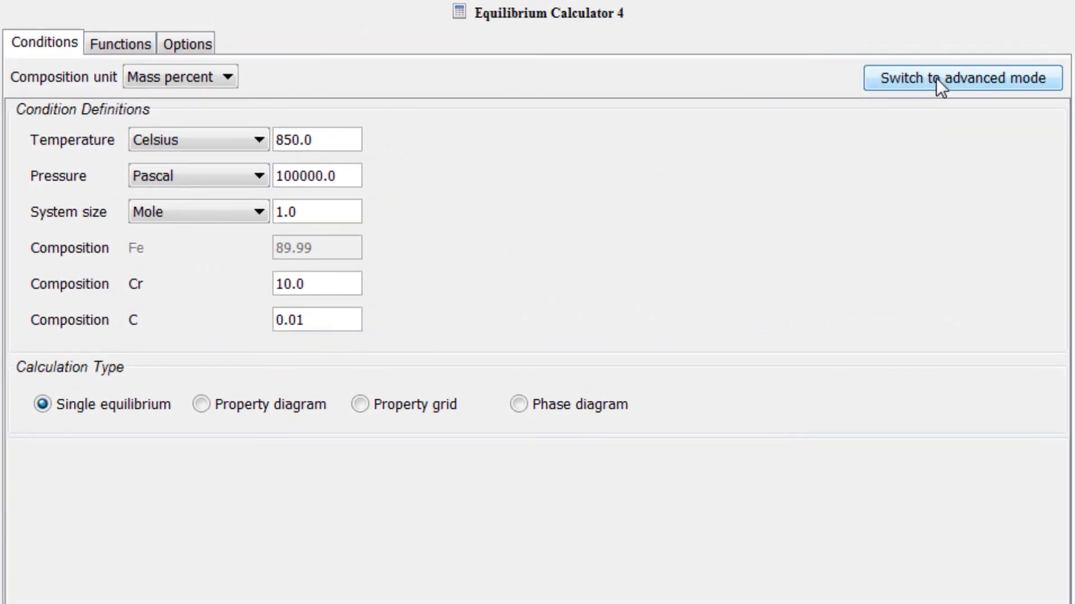
pyautogui.click(936, 78)
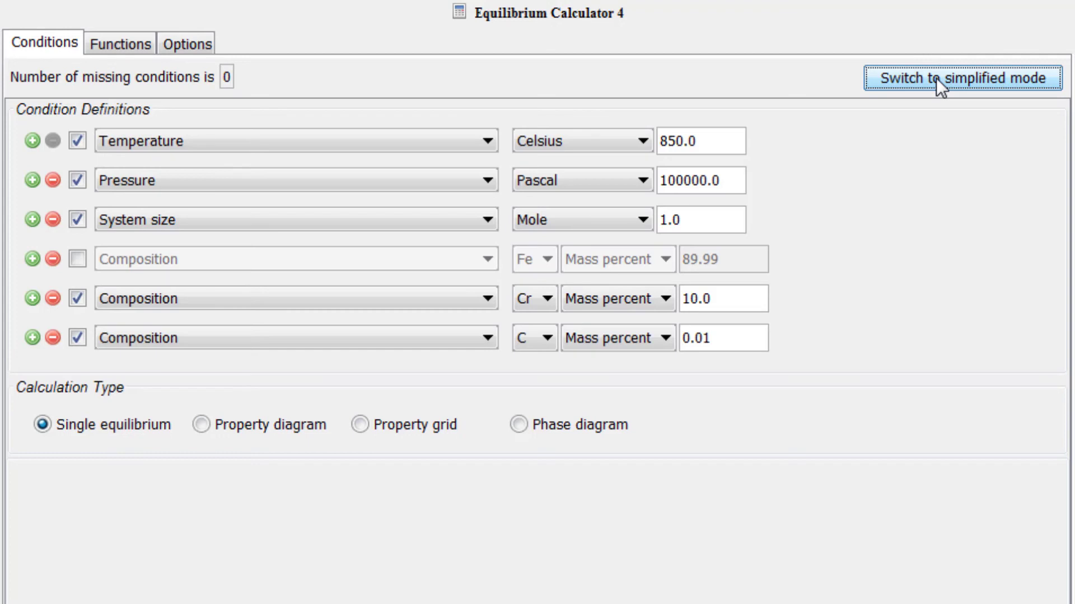
# Replace the fixed 850 °C temperature with a fixed LIQUID phase condition at 0
pyautogui.click(77, 141)
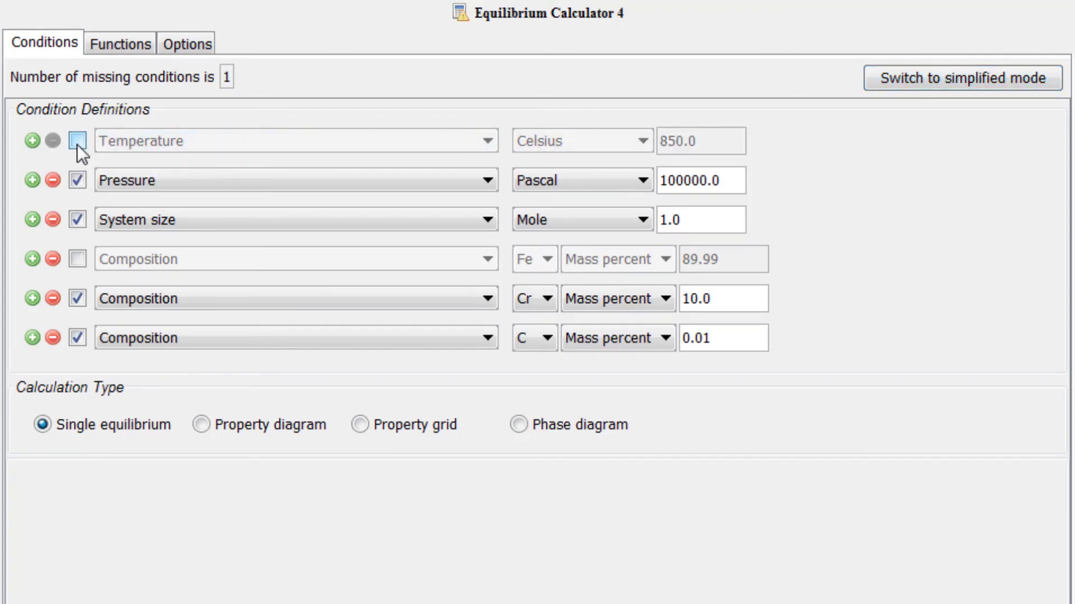
pyautogui.click(32, 338)
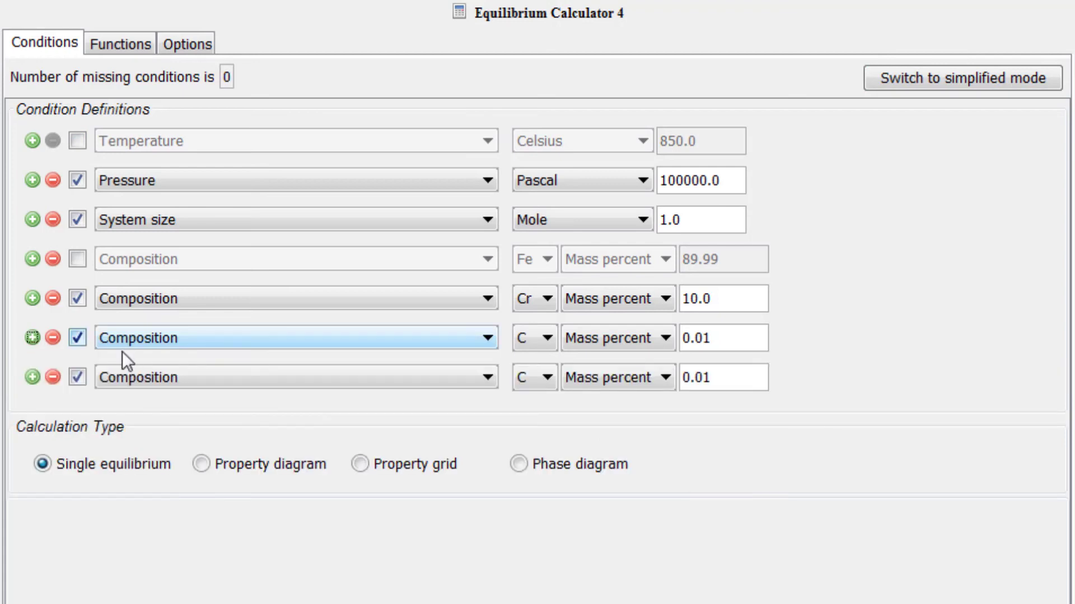
pyautogui.click(137, 377)
pyautogui.click(133, 542)
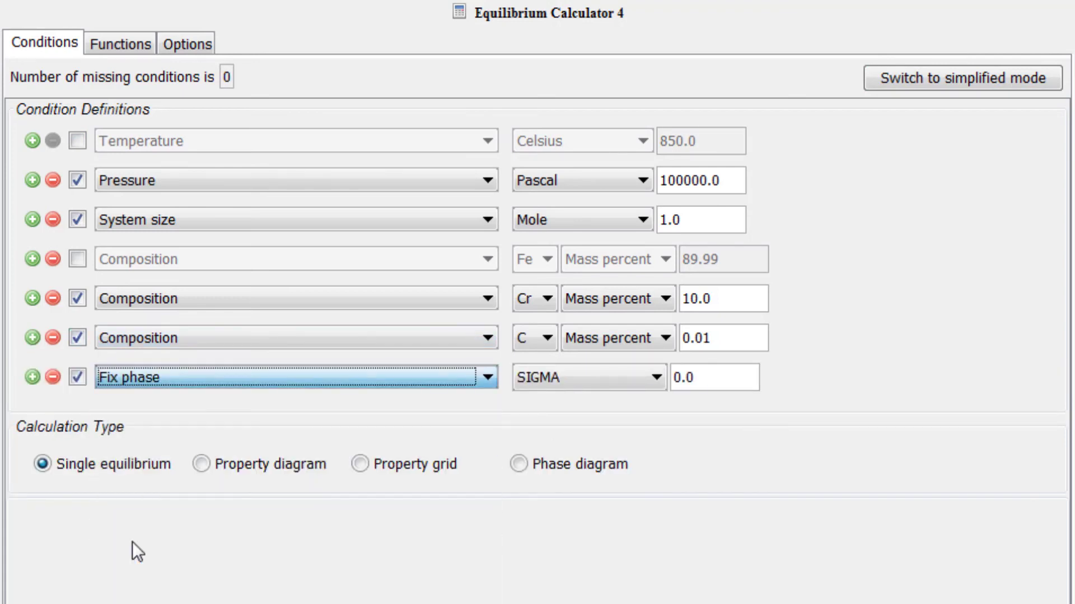
pyautogui.click(571, 385)
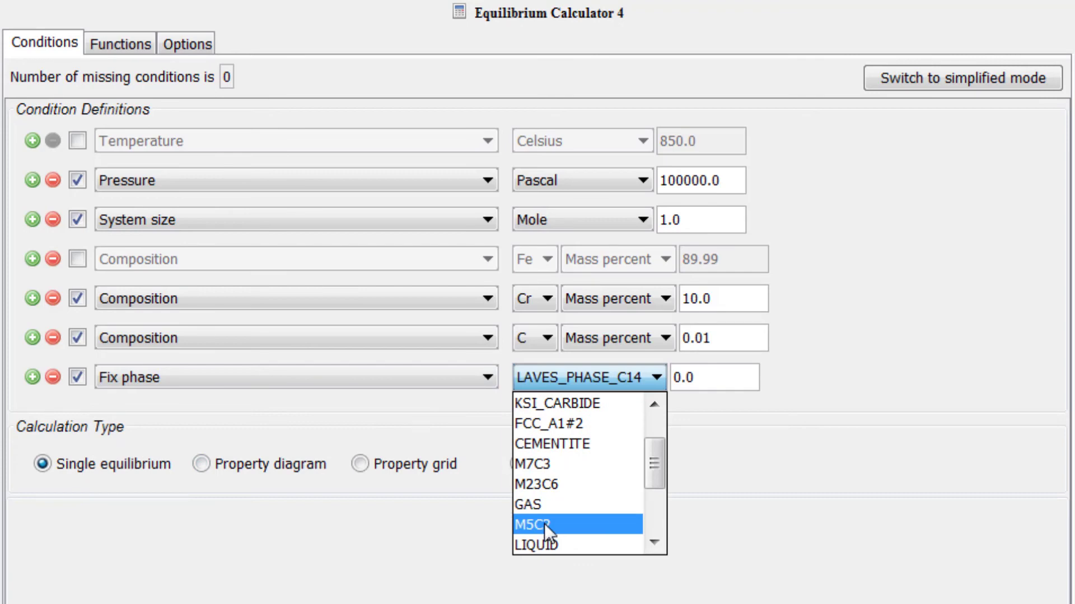
pyautogui.click(543, 542)
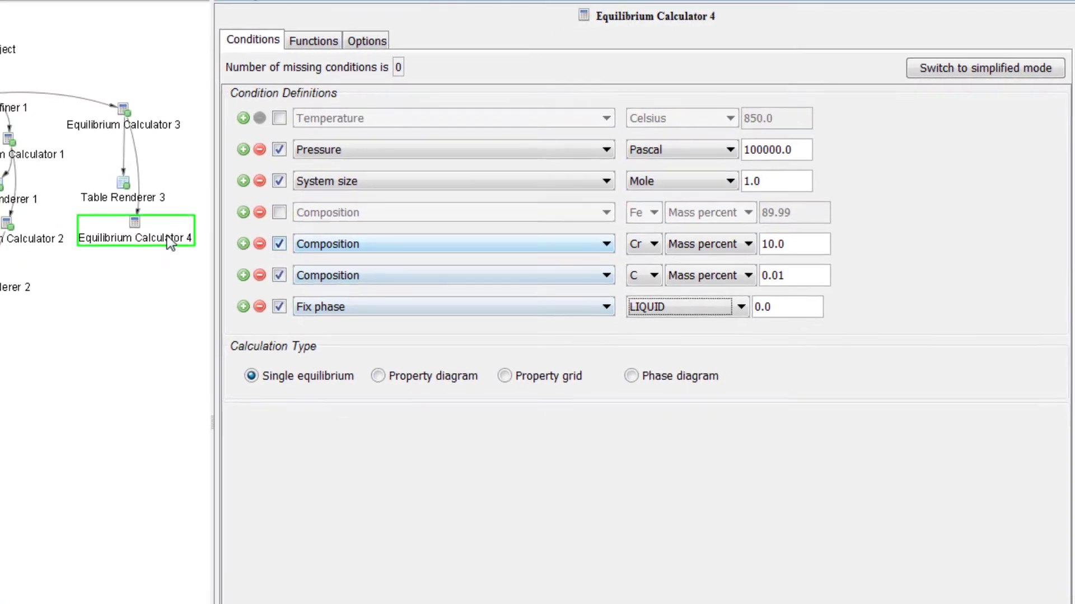
# Add and run Table Renderer 4 with a Temperature column, giving melting at 1790.67457 K
pyautogui.rightClick(134, 230)
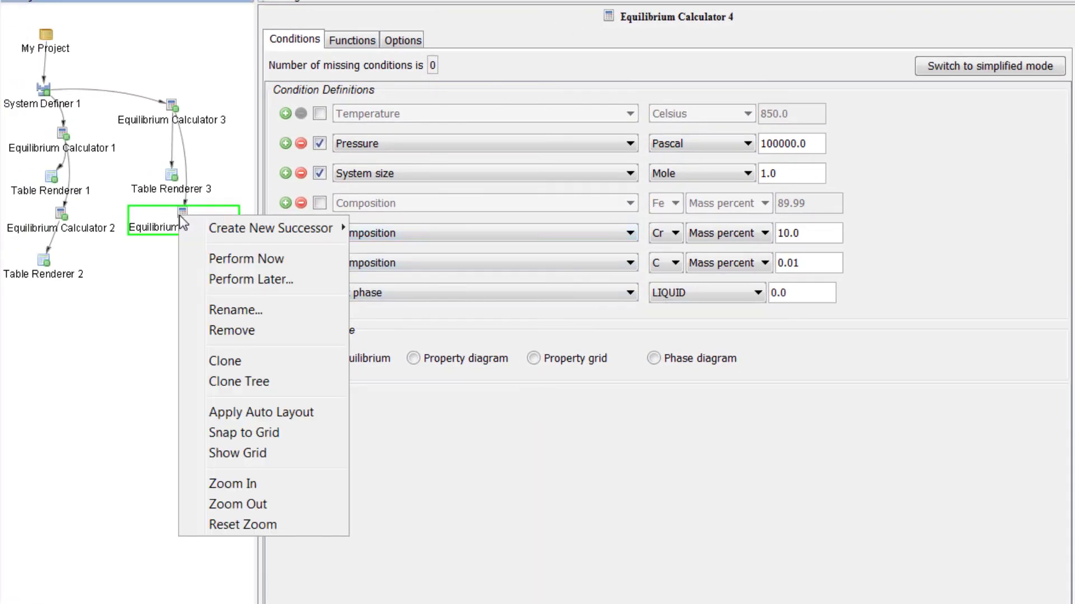
pyautogui.moveTo(187, 226)
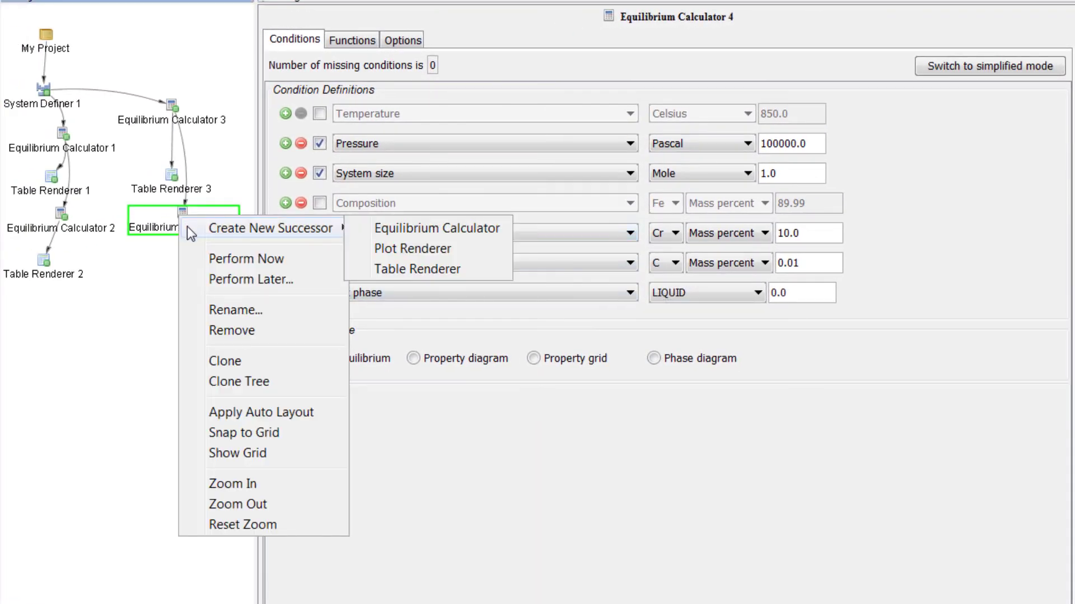
pyautogui.click(361, 270)
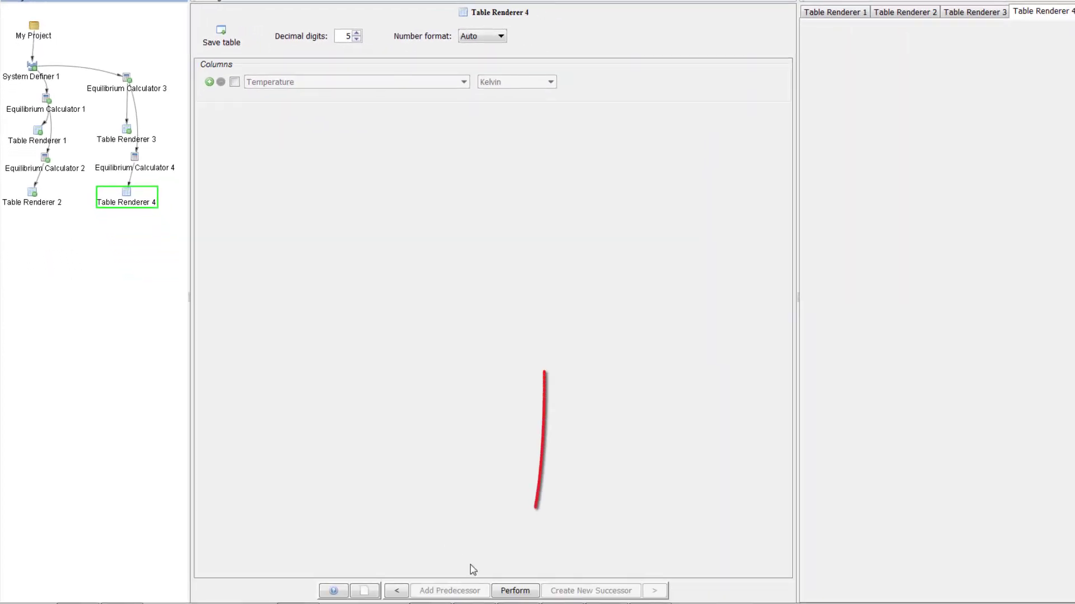
pyautogui.click(509, 592)
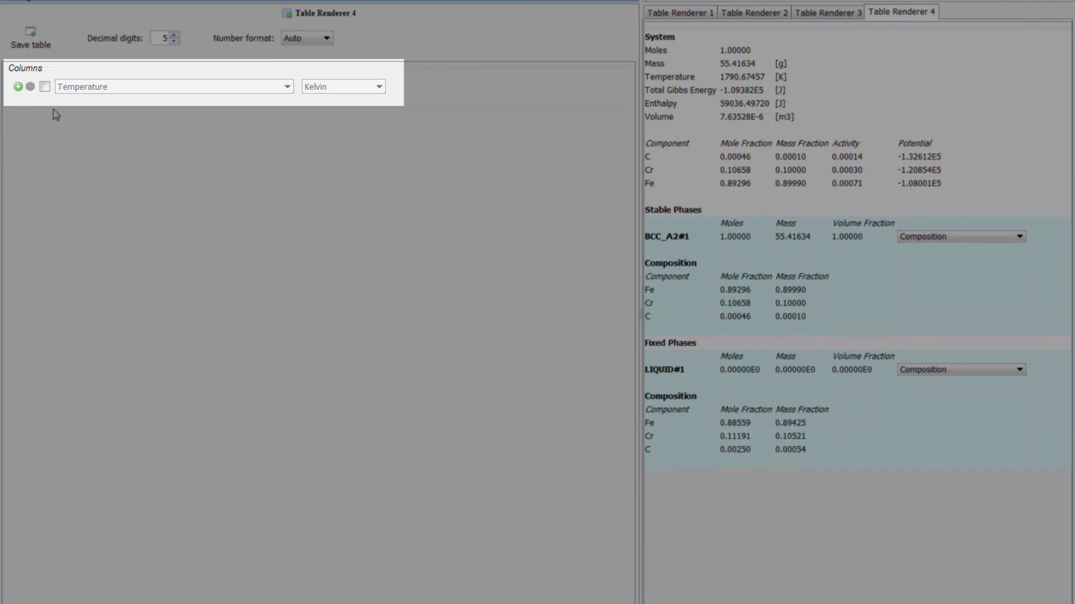
pyautogui.click(44, 87)
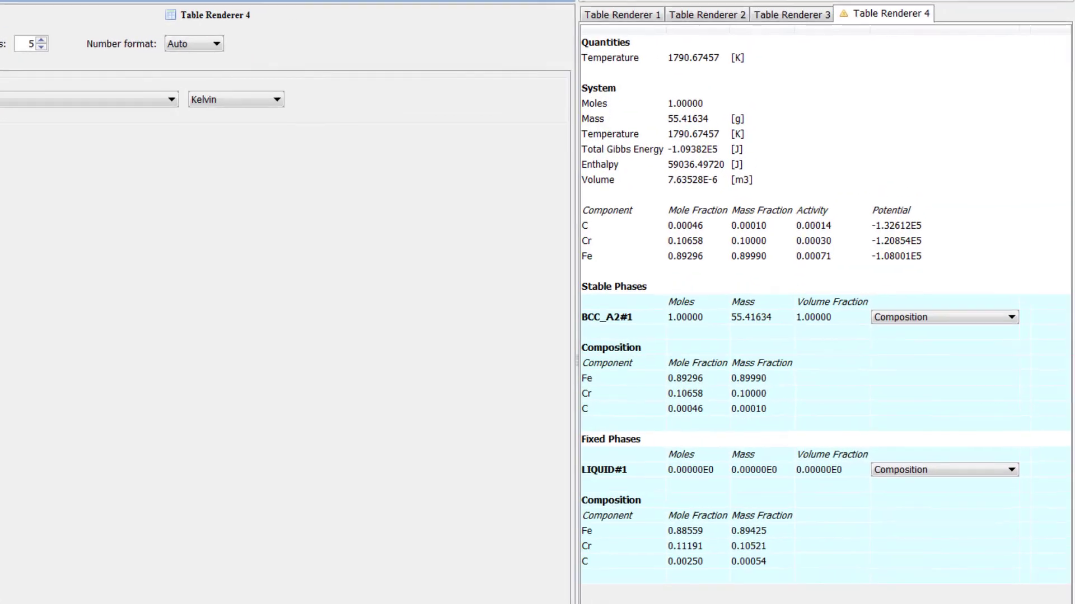